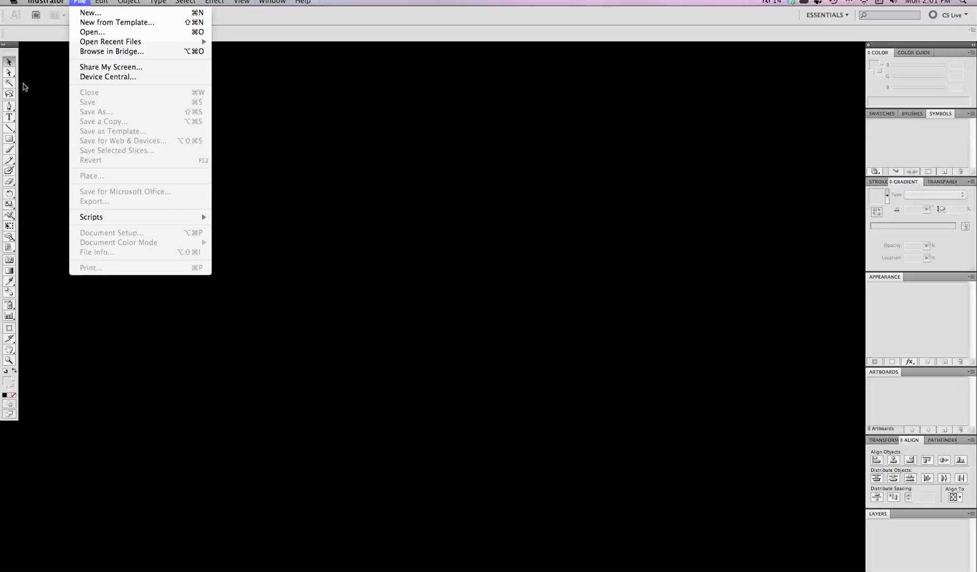
Step: Create a new 512 × 512 px document named Untitled-1
mouse_move(31, 2)
mouse_move(78, 7)
click(79, 12)
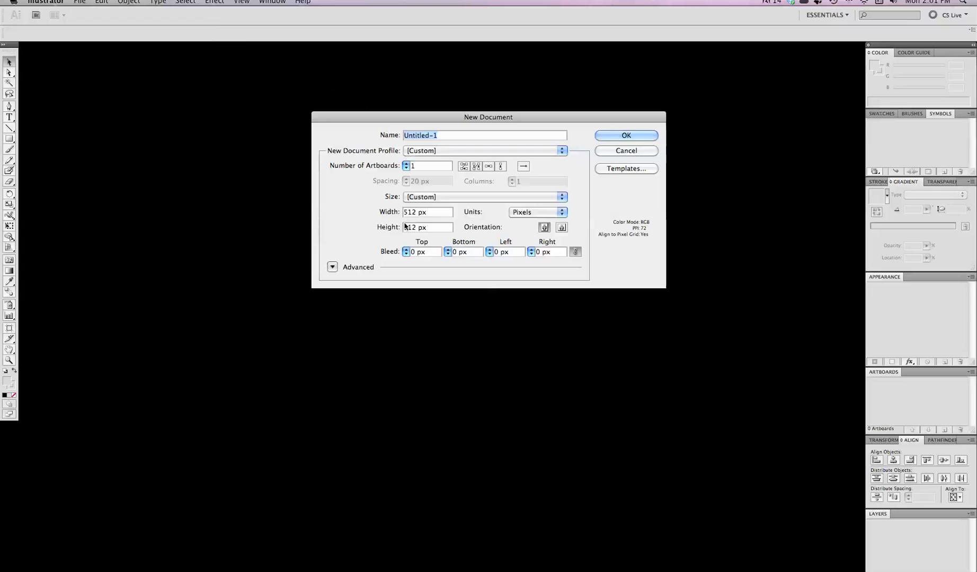
click(626, 136)
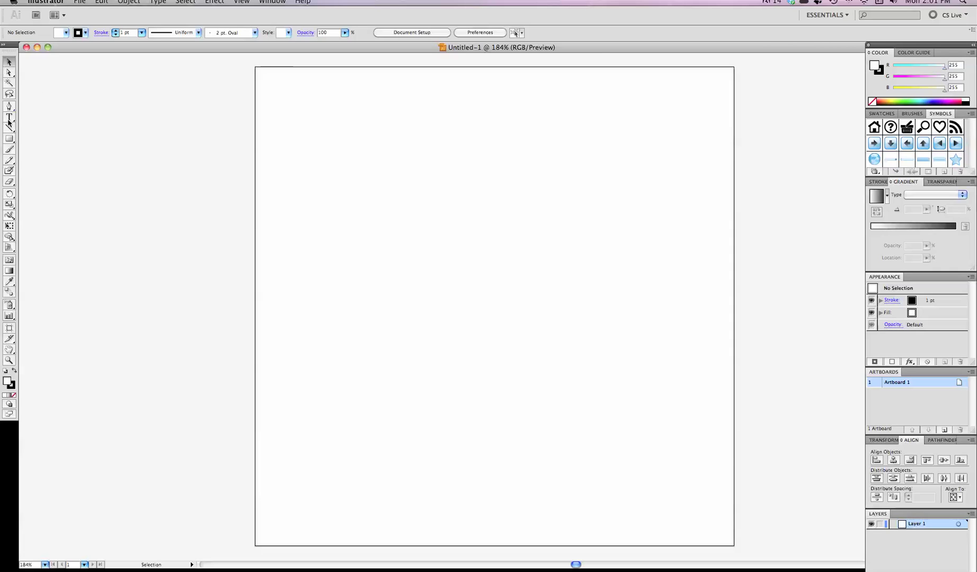
Step: Draw a rectangle spanning the whole 512 px artboard, corner to corner
click(10, 139)
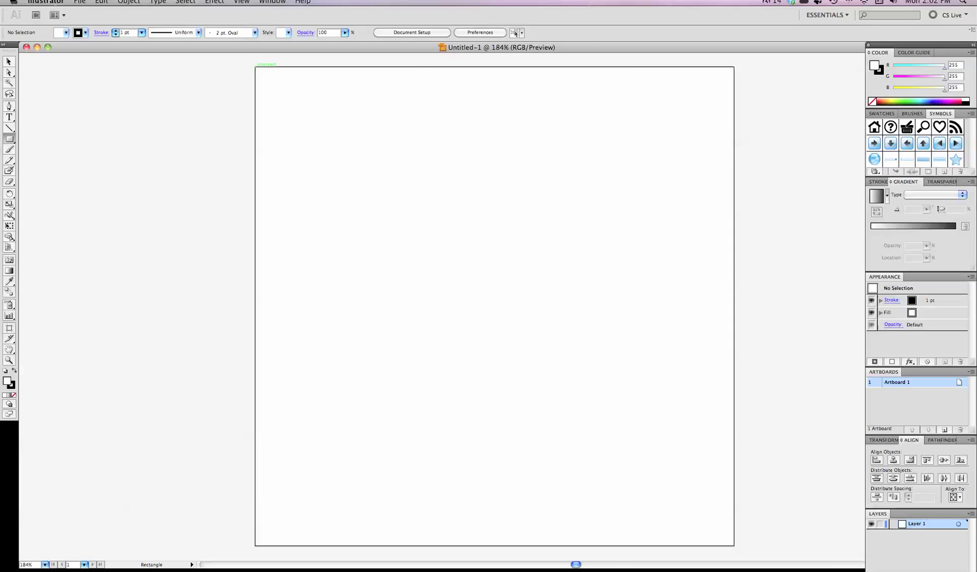
drag(255, 68, 733, 545)
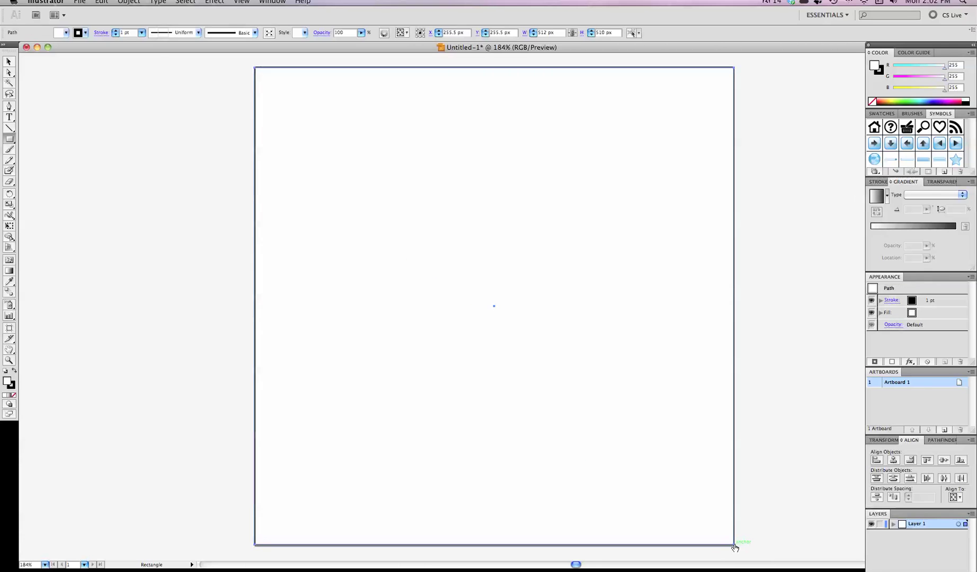
Step: Remove the square's stroke and fill it with a linear gradient at -90°
click(78, 34)
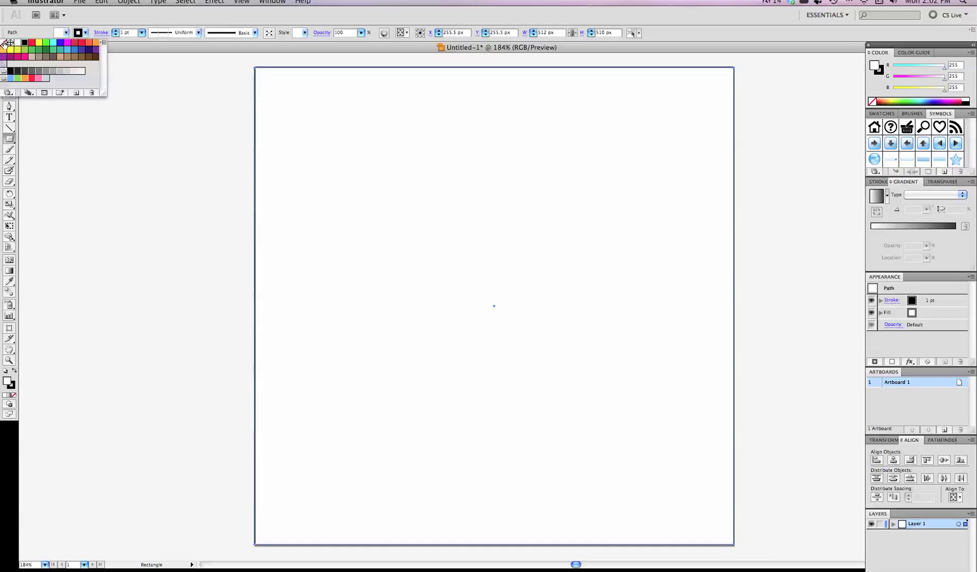
click(4, 43)
key(Escape)
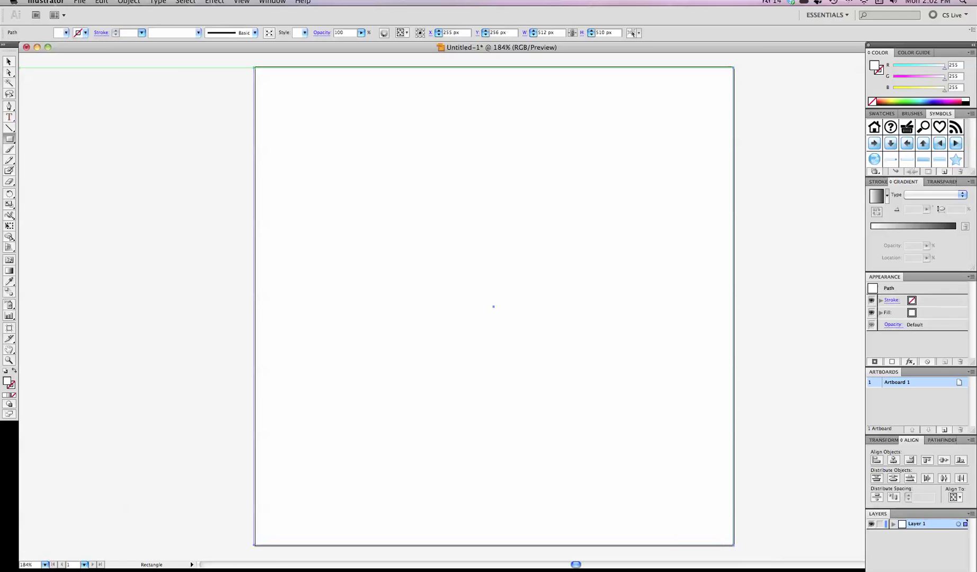
key(period)
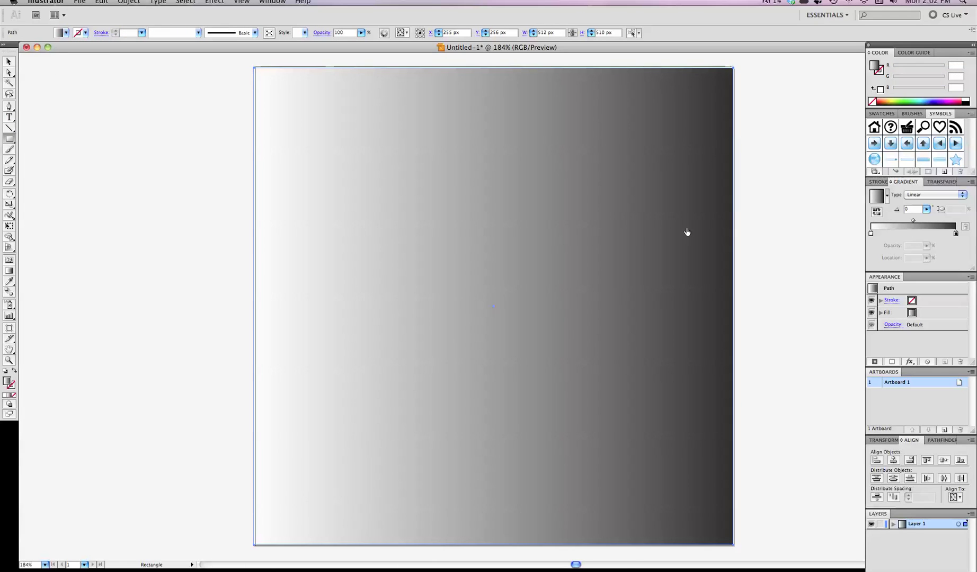
click(914, 210)
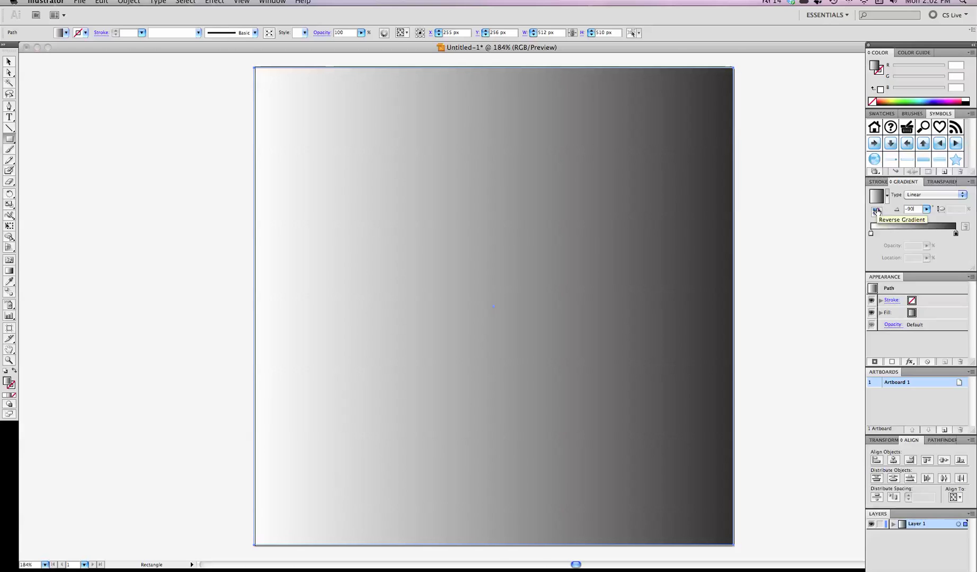
text(-90)
key(Return)
Step: Set the gradient stops to K 32 at the bottom and near-white K 4 at the top
click(956, 234)
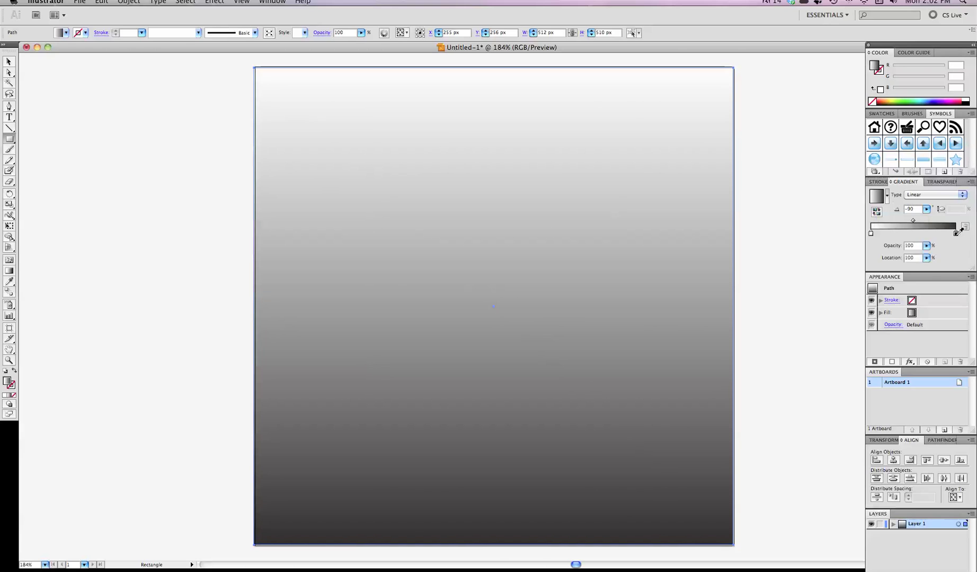
double_click(956, 234)
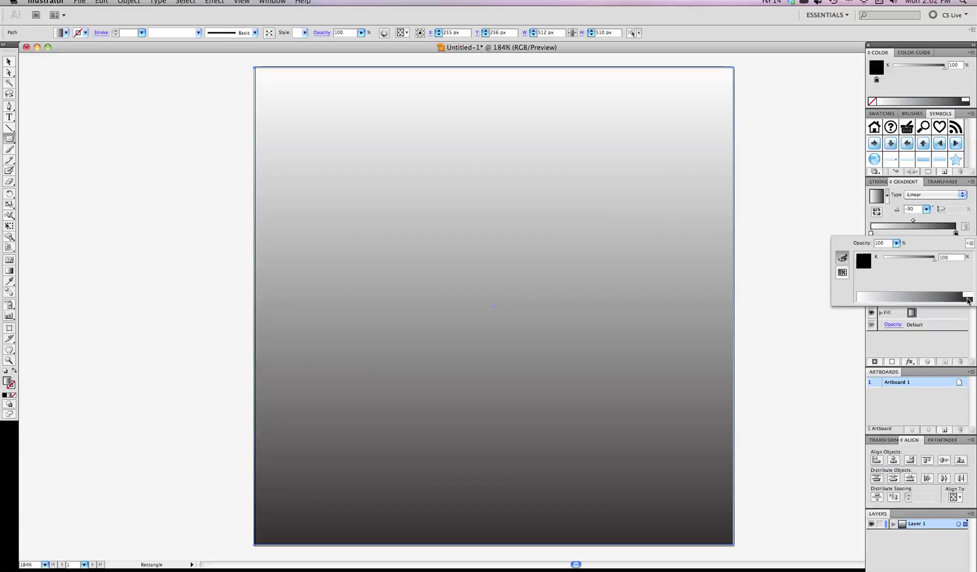
click(909, 259)
drag(909, 259, 899, 259)
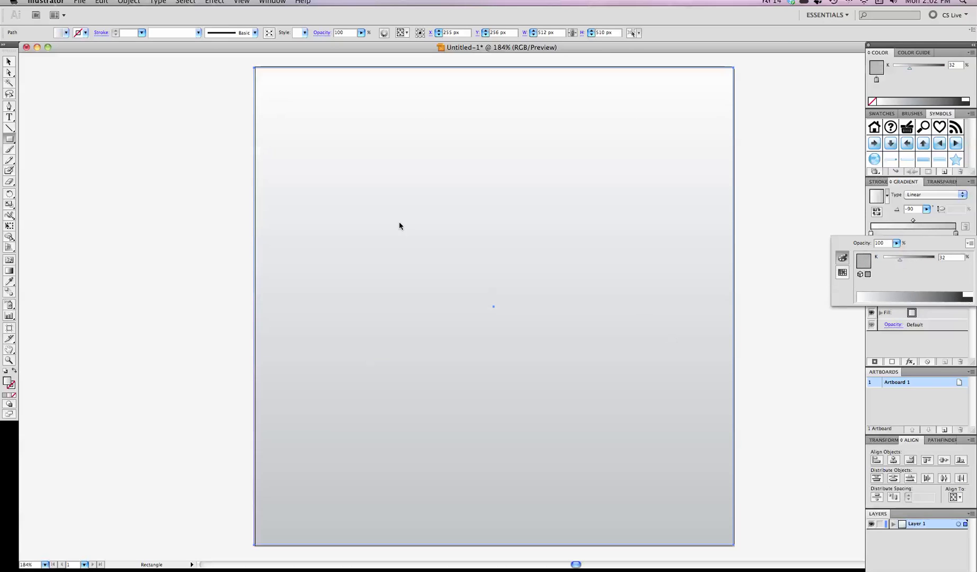
click(871, 235)
double_click(871, 236)
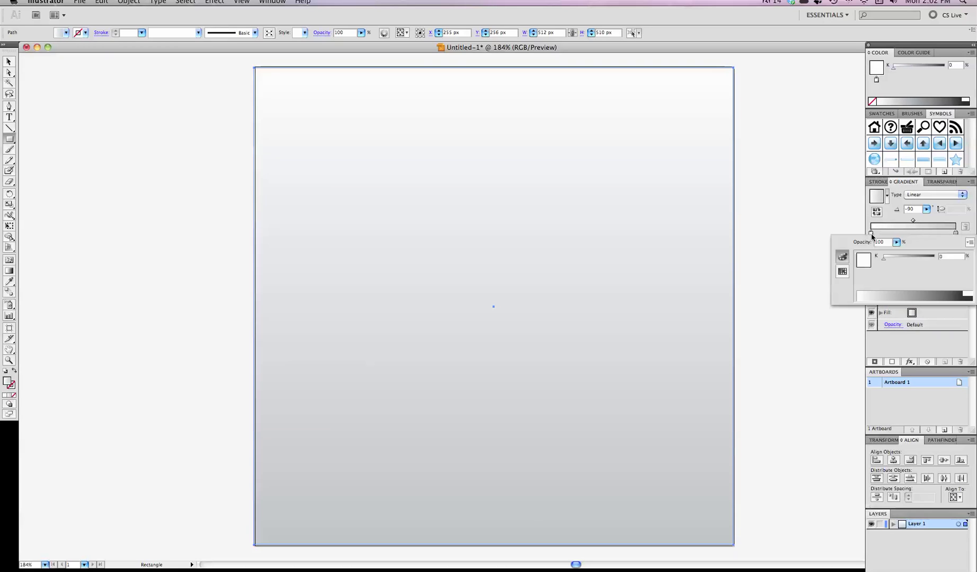
click(887, 258)
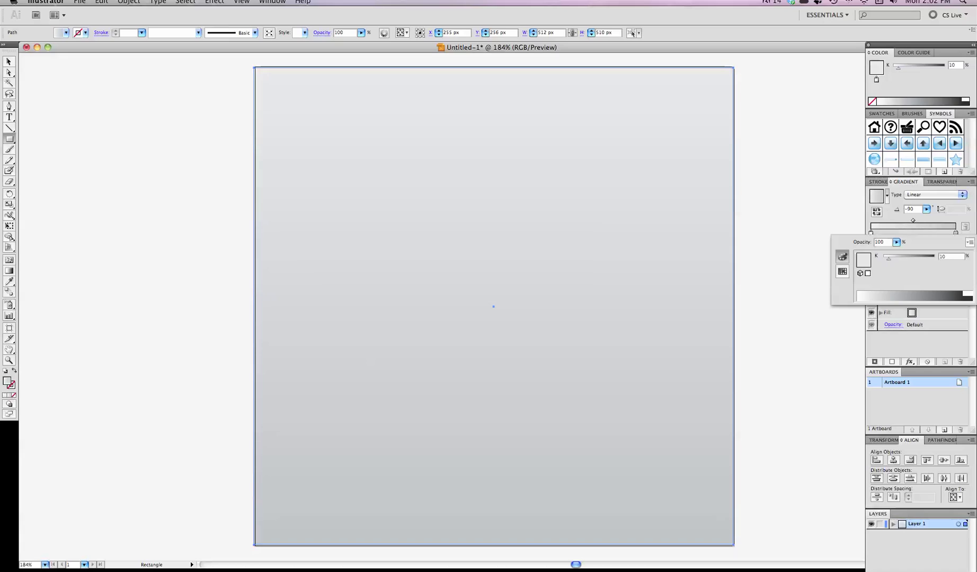
drag(889, 259, 884, 259)
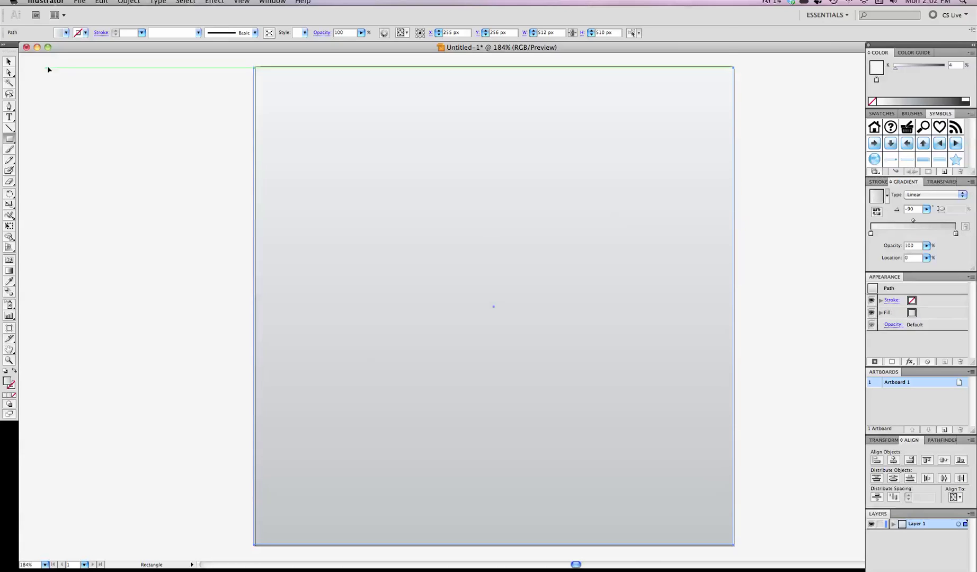
click(9, 61)
Step: Nudge and resize the gradient square to exactly 512 × 512 px
click(118, 123)
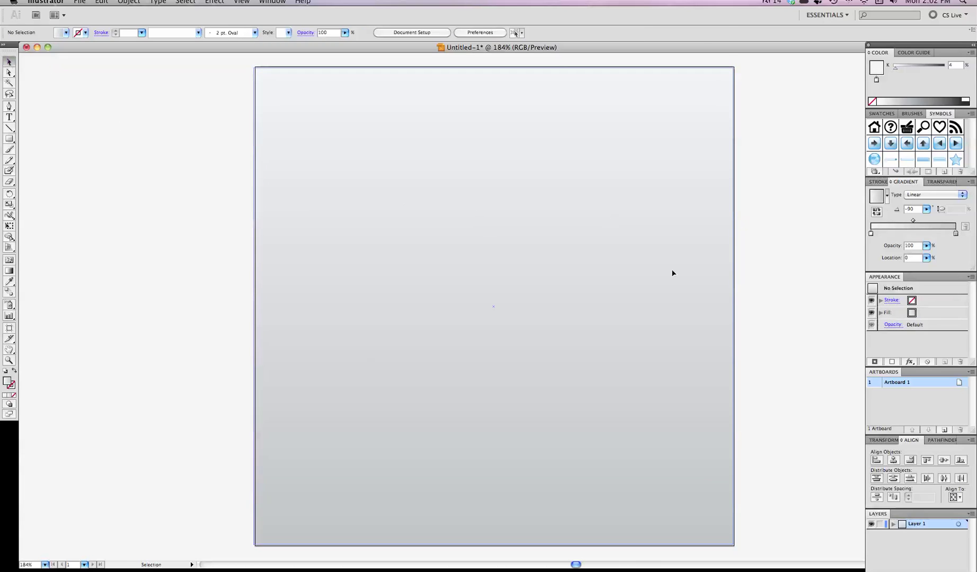
drag(657, 300, 656, 299)
click(498, 545)
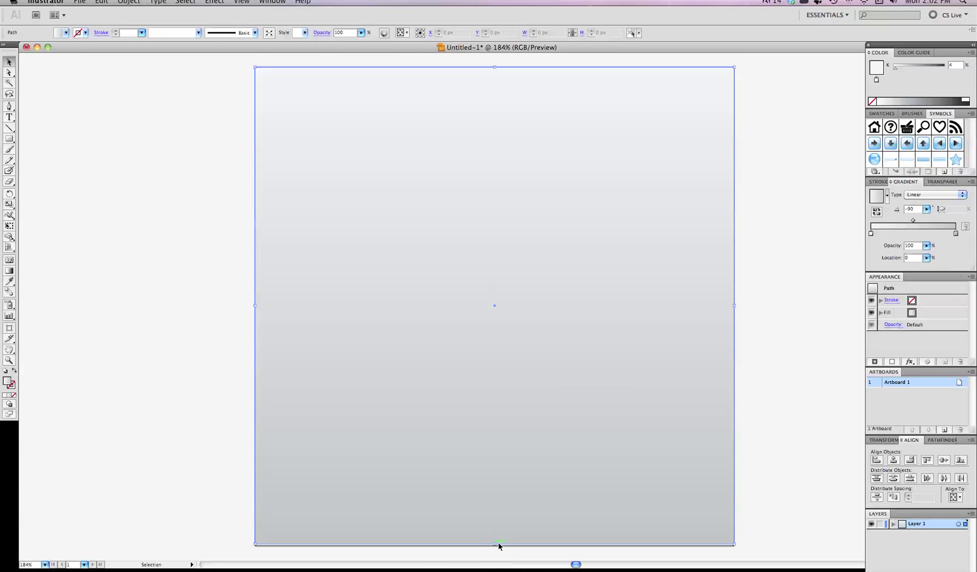
drag(497, 544, 495, 546)
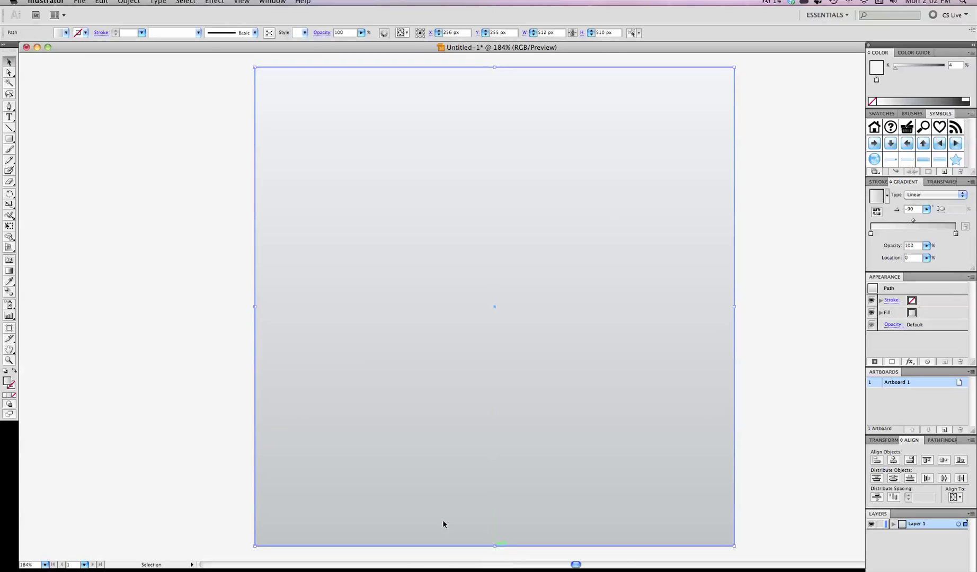
click(234, 426)
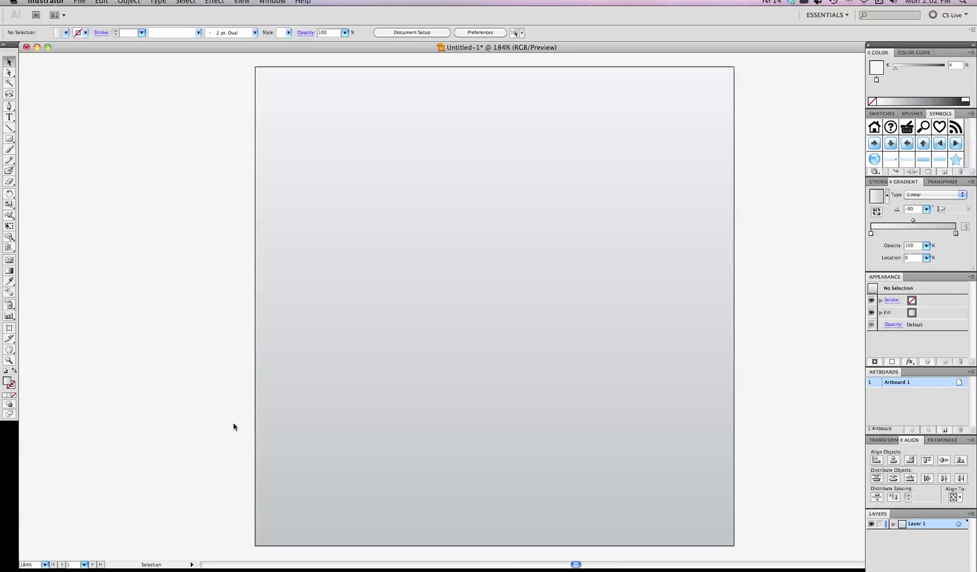
click(9, 117)
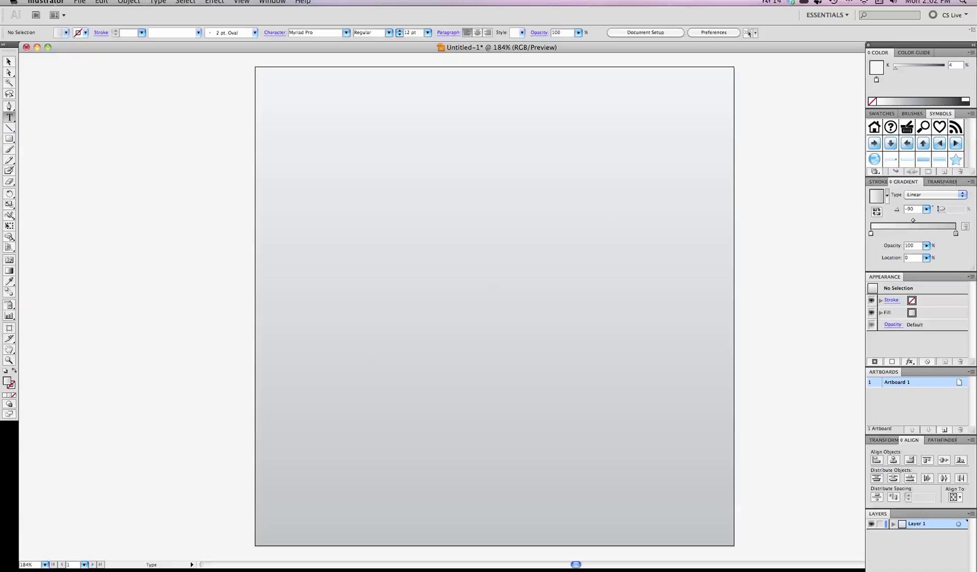
click(334, 31)
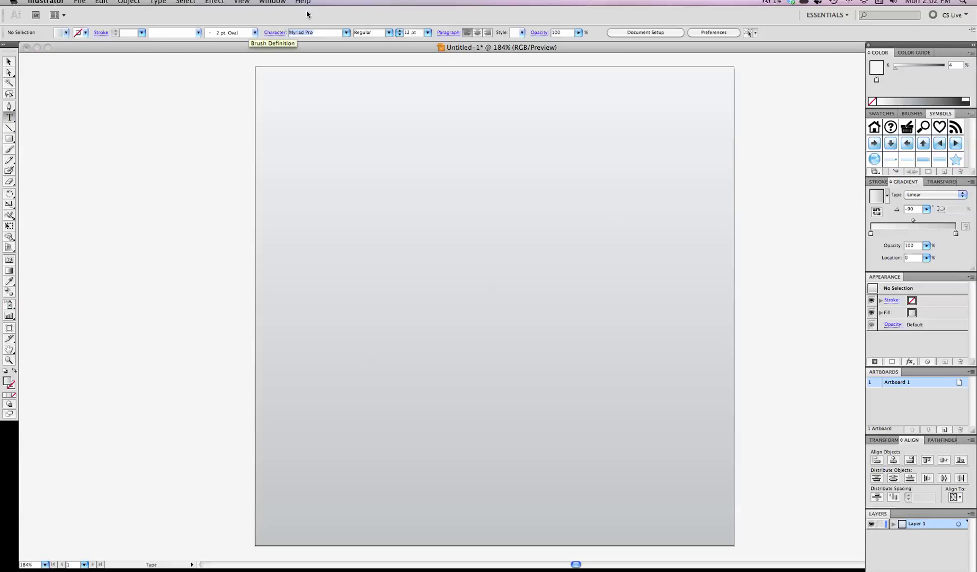
text(Lobster 1.4)
key(Return)
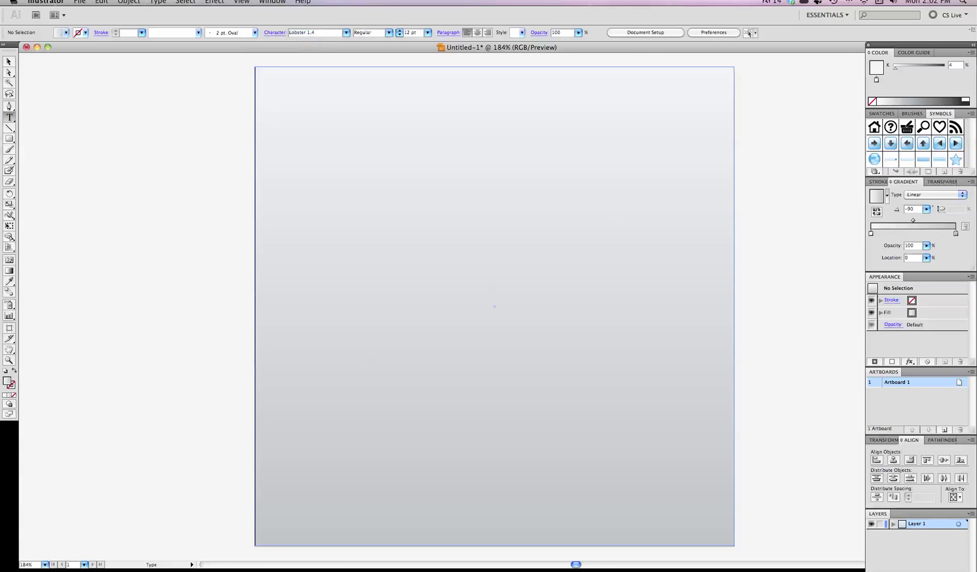
click(359, 241)
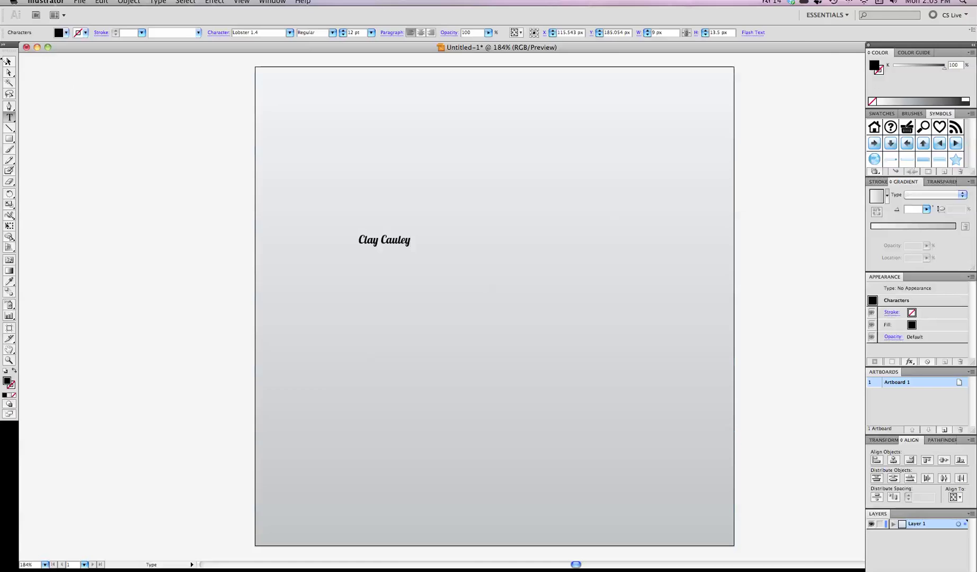
key(Escape)
Step: Scale the text to about 65 pt, centre it, fill it white and convert to outlines
drag(412, 250, 642, 343)
drag(593, 300, 567, 295)
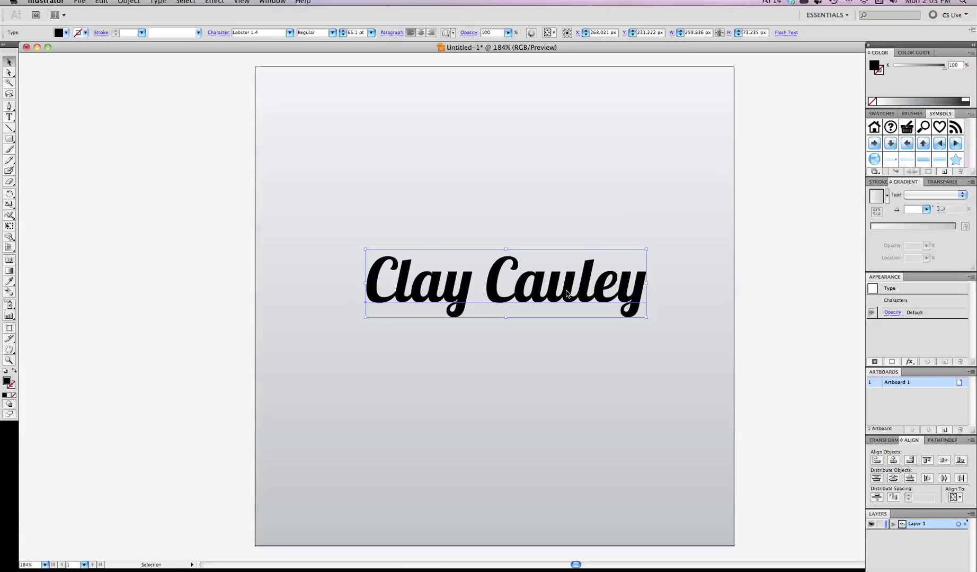
click(66, 33)
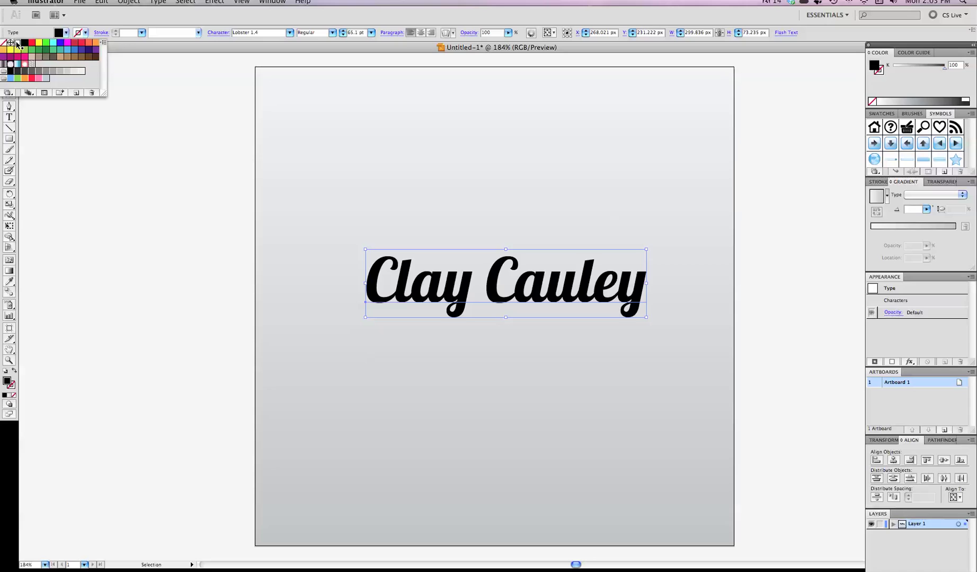
click(17, 43)
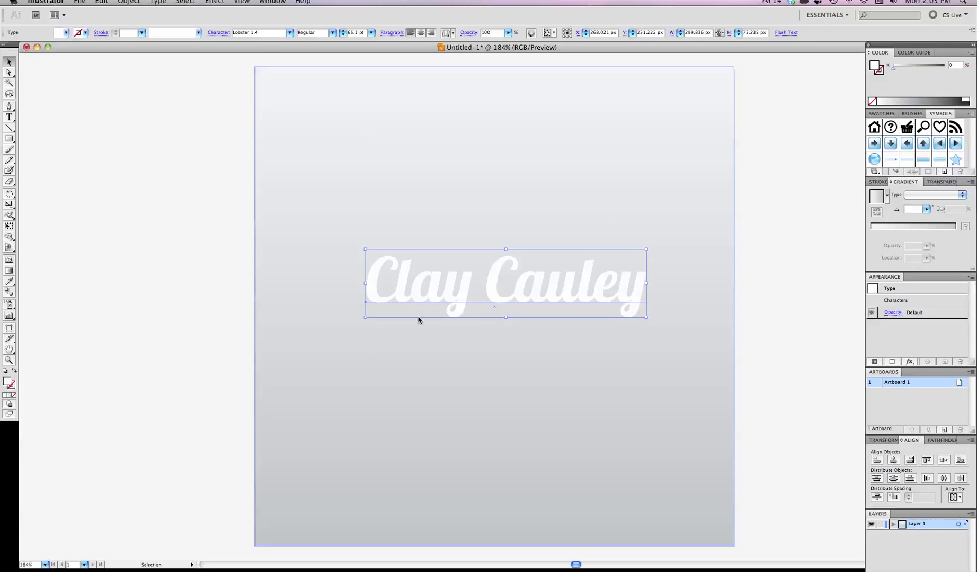
right_click(451, 296)
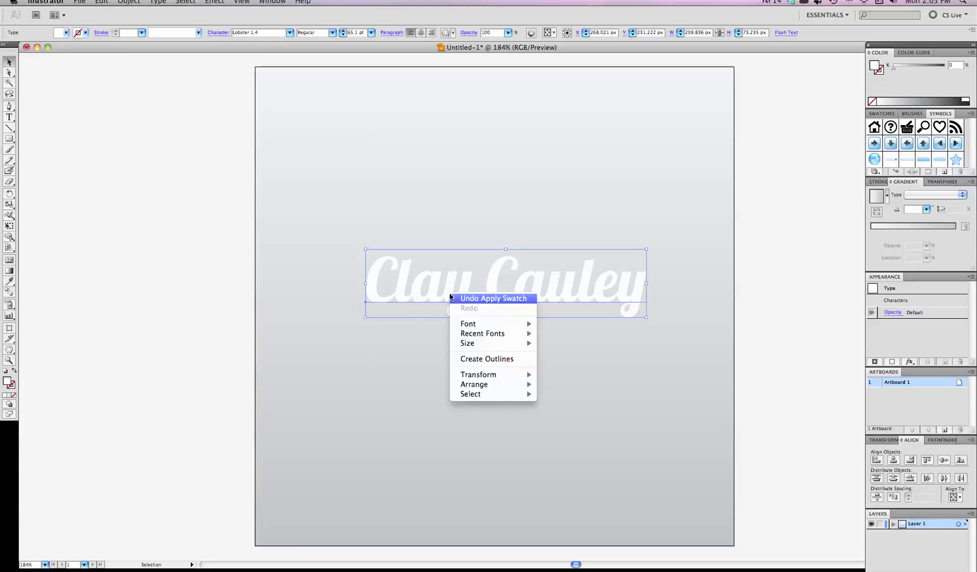
click(473, 360)
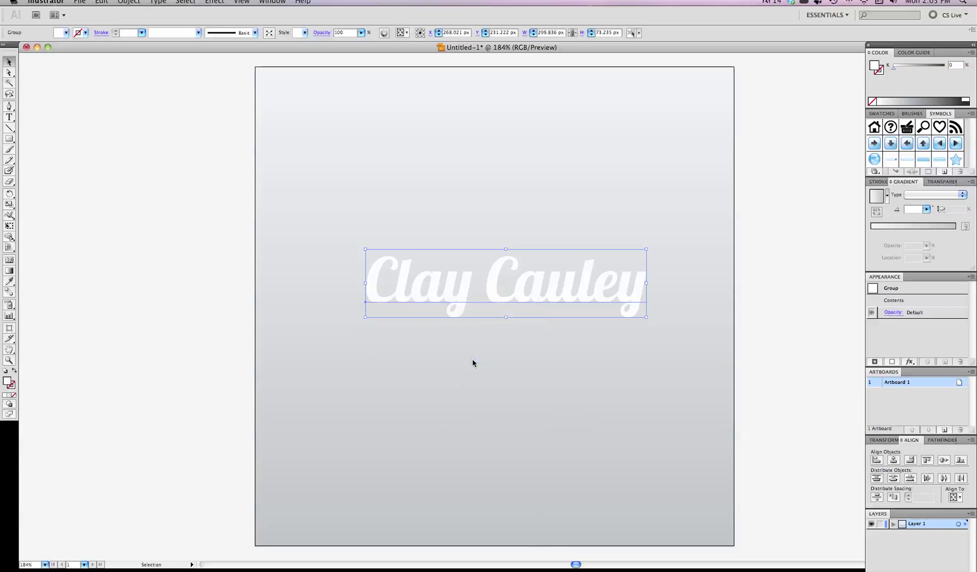
Step: Apply Effect > 3D > Extrude & Bevel to the lettering with preview and more options shown
click(221, 3)
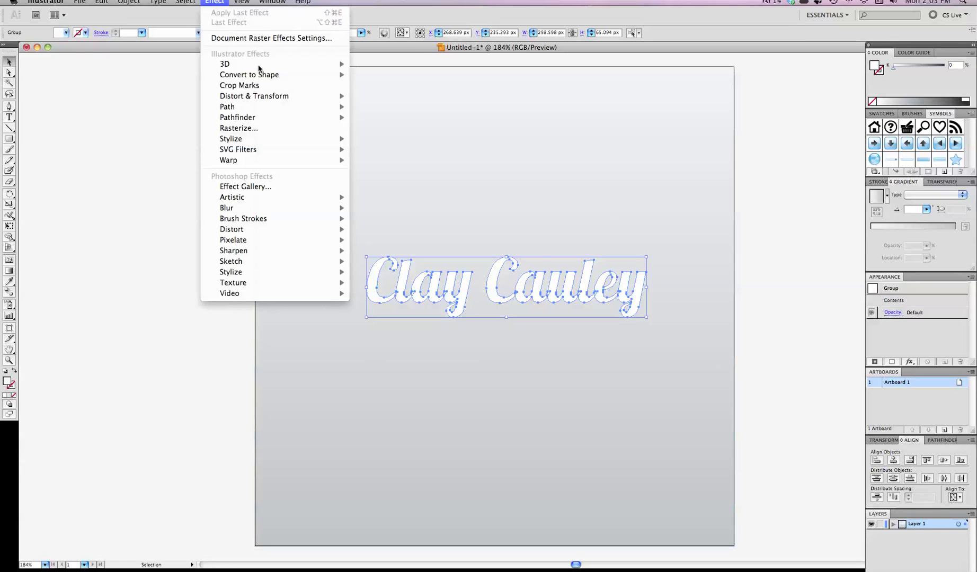
mouse_move(259, 68)
click(416, 63)
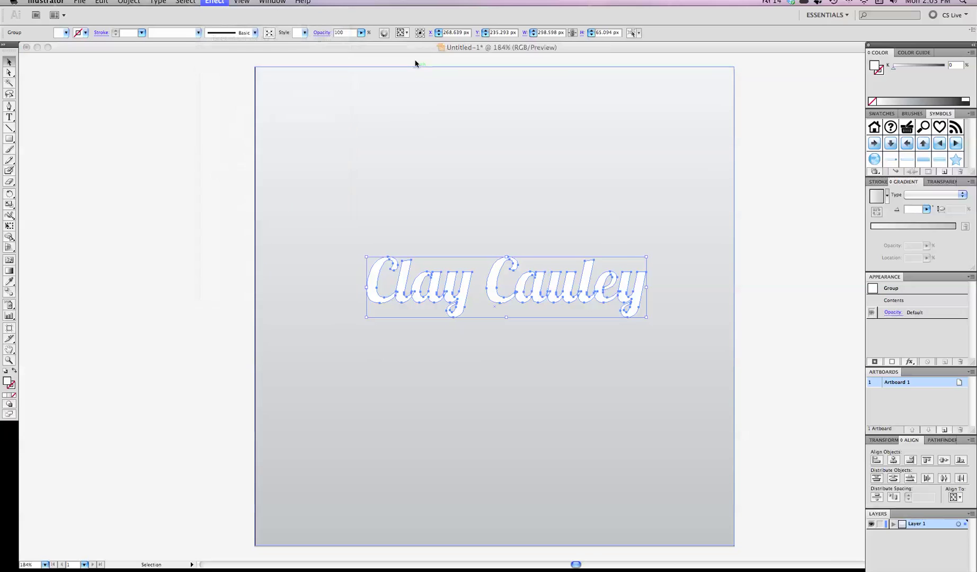
click(557, 126)
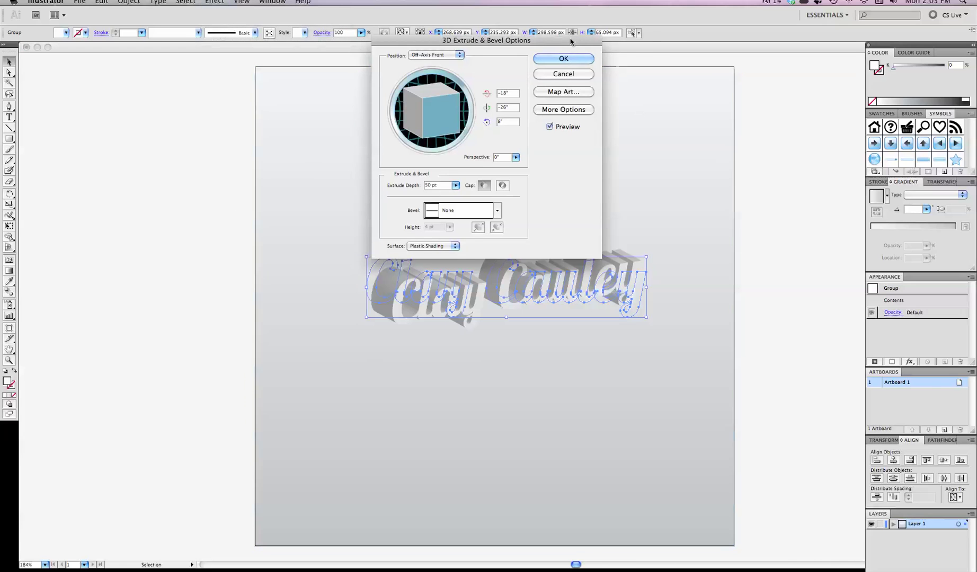
drag(570, 41, 279, 34)
click(316, 106)
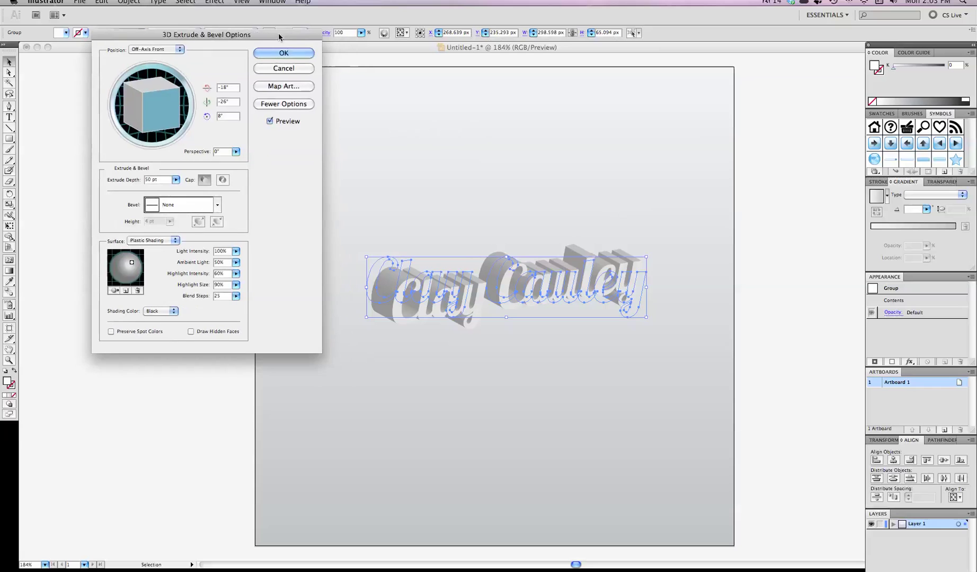
Step: Set the 3D rotation to 6° X, 0° Y, 0° Z for a slight forward tilt
click(230, 103)
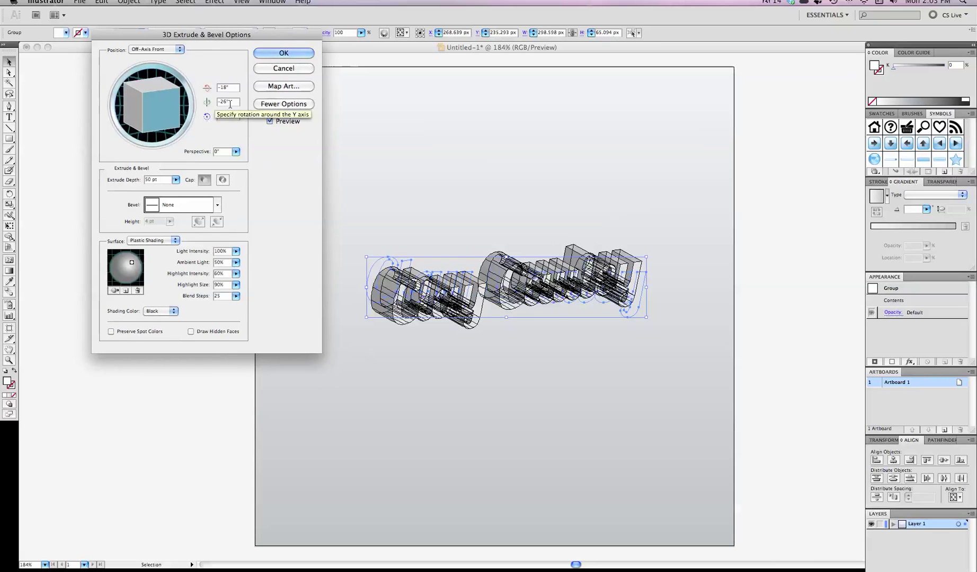
drag(231, 102, 214, 101)
text(0)
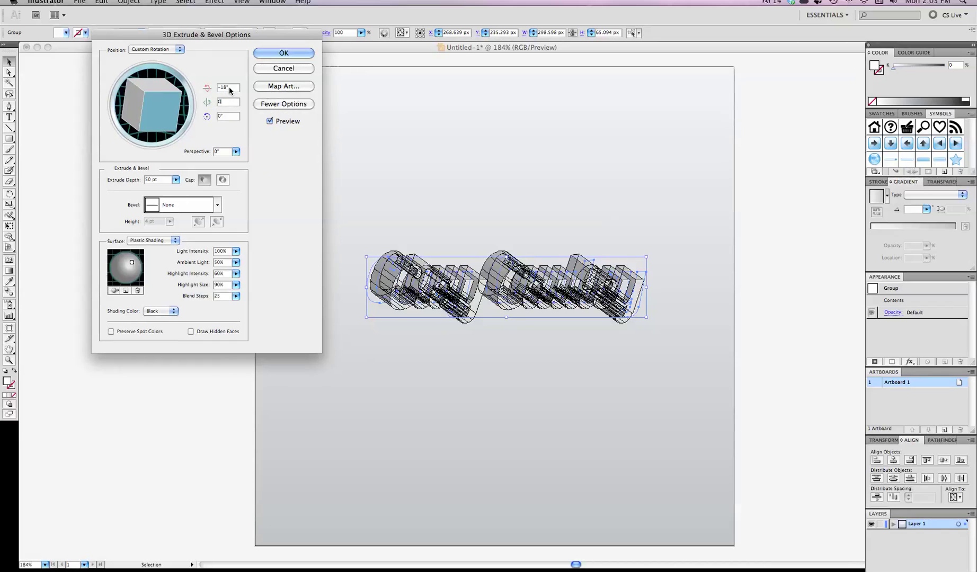
text(0)
key(Tab)
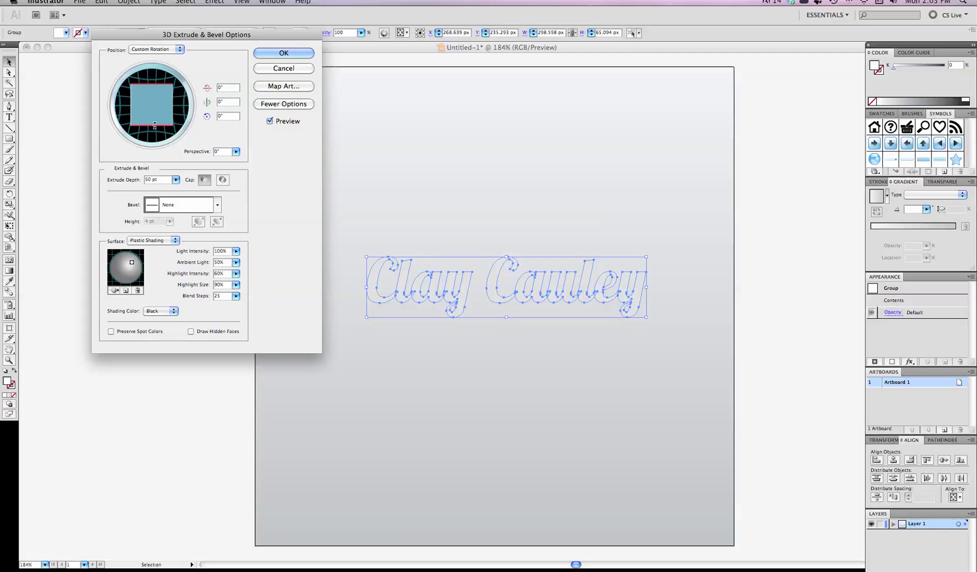
drag(155, 126, 154, 124)
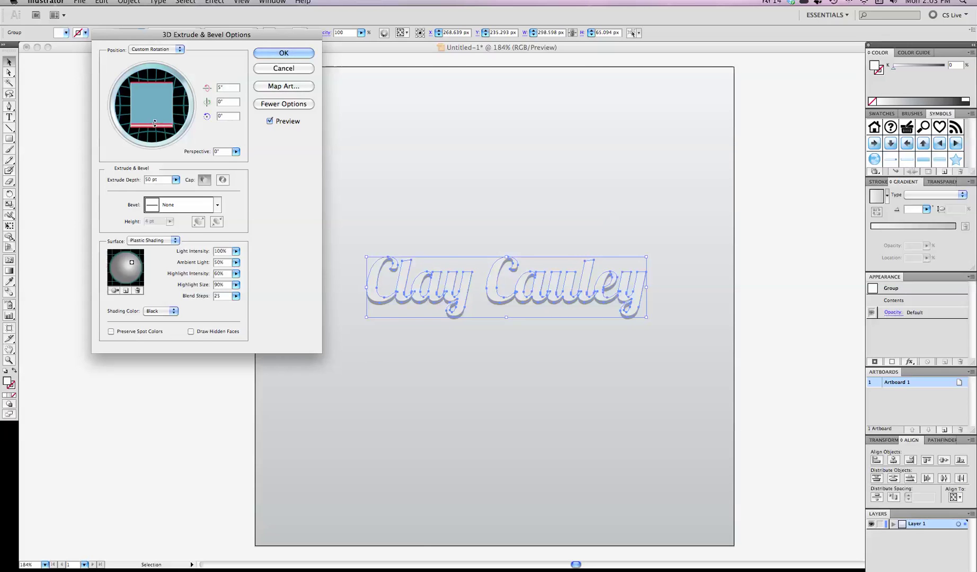
drag(154, 123, 154, 126)
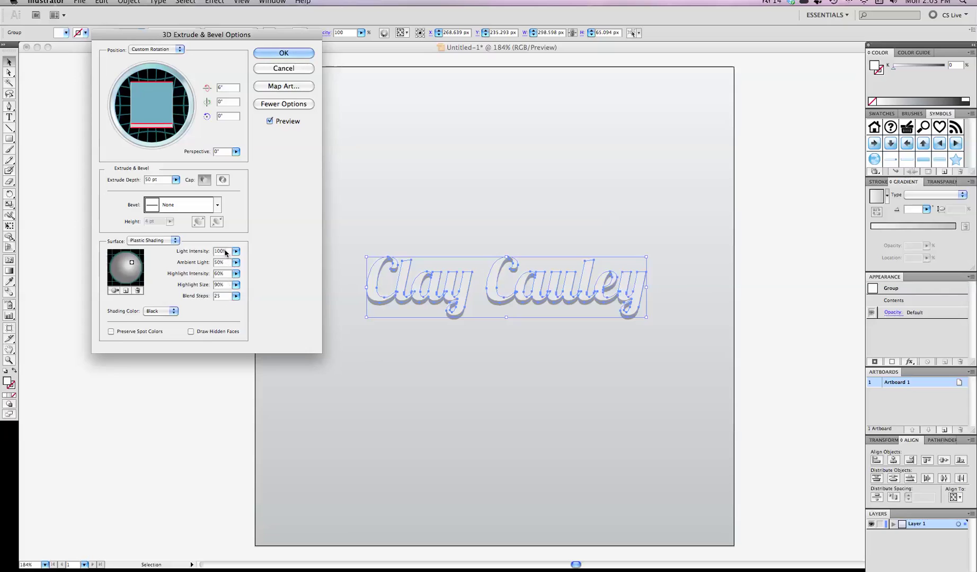
Step: Set Blend Steps to 100, move the light to the bottom and apply the extrusion
click(227, 296)
text(100)
drag(133, 264, 132, 281)
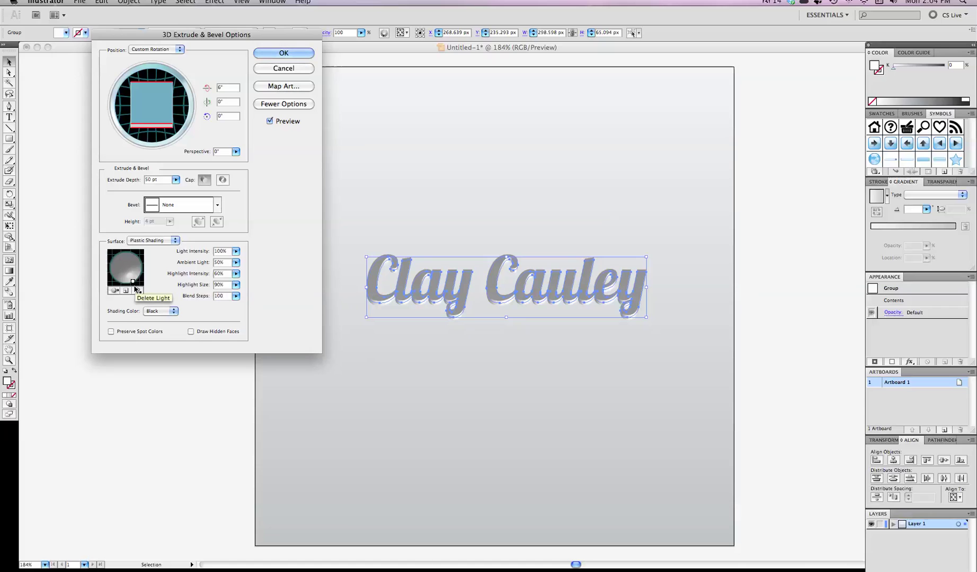
click(294, 53)
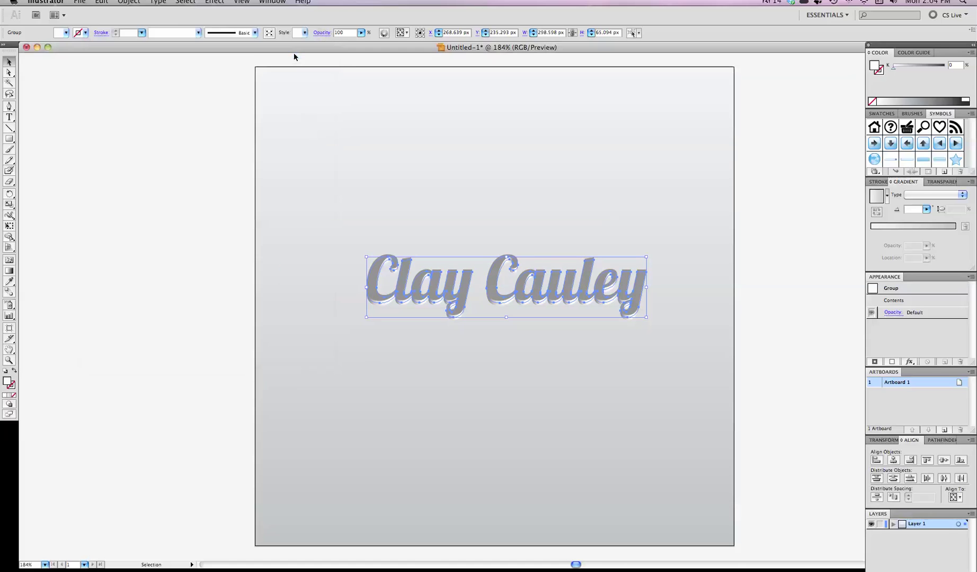
Step: Select the 3D lettering and run Object > Expand Appearance
click(233, 188)
scroll(109, 228, down, 2)
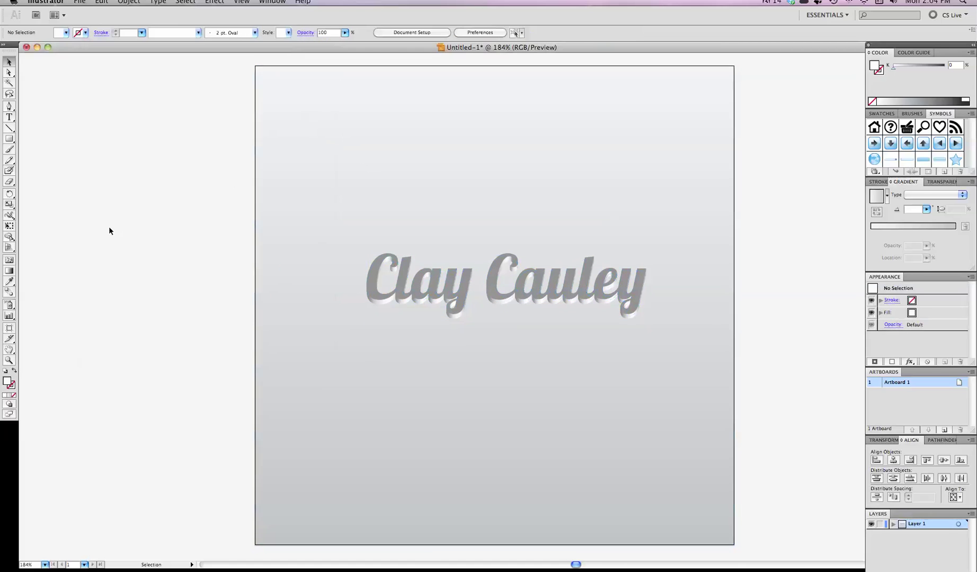
scroll(109, 231, down, 4)
scroll(109, 231, up, 3)
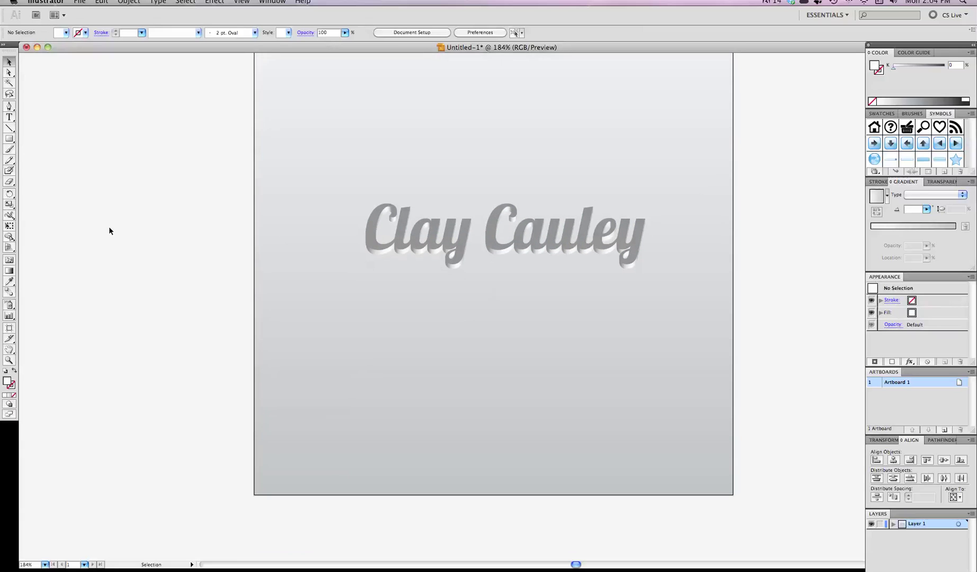
scroll(109, 230, up, 3)
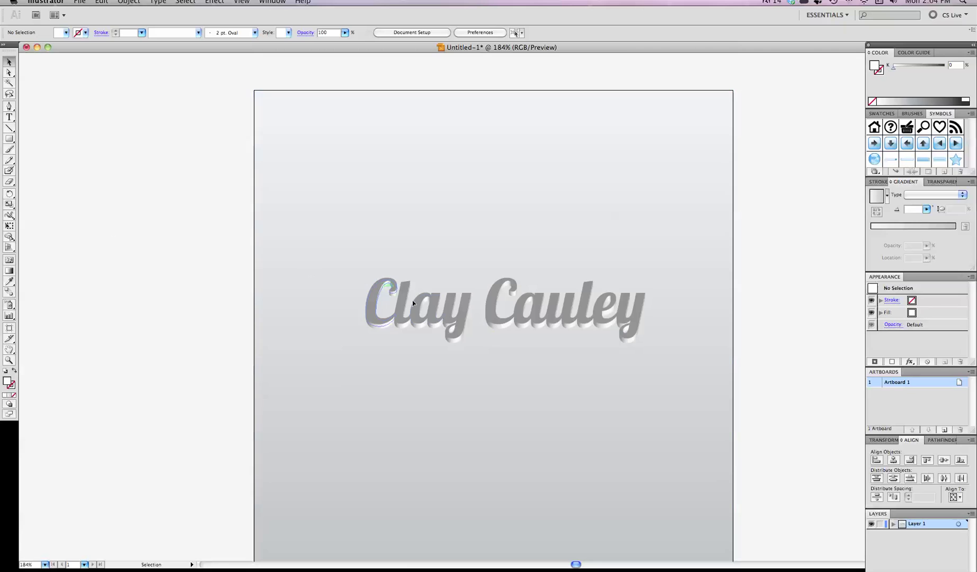
click(417, 318)
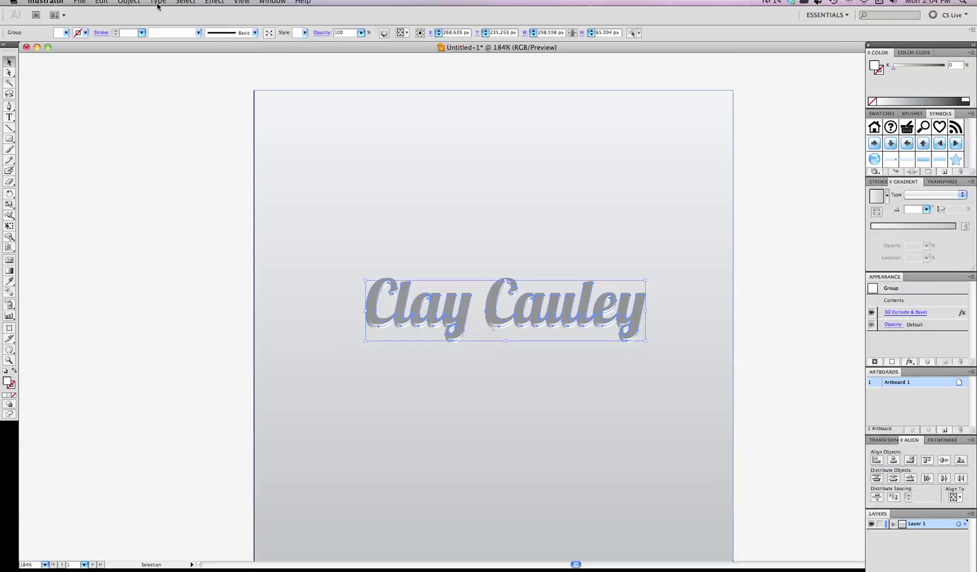
click(130, 2)
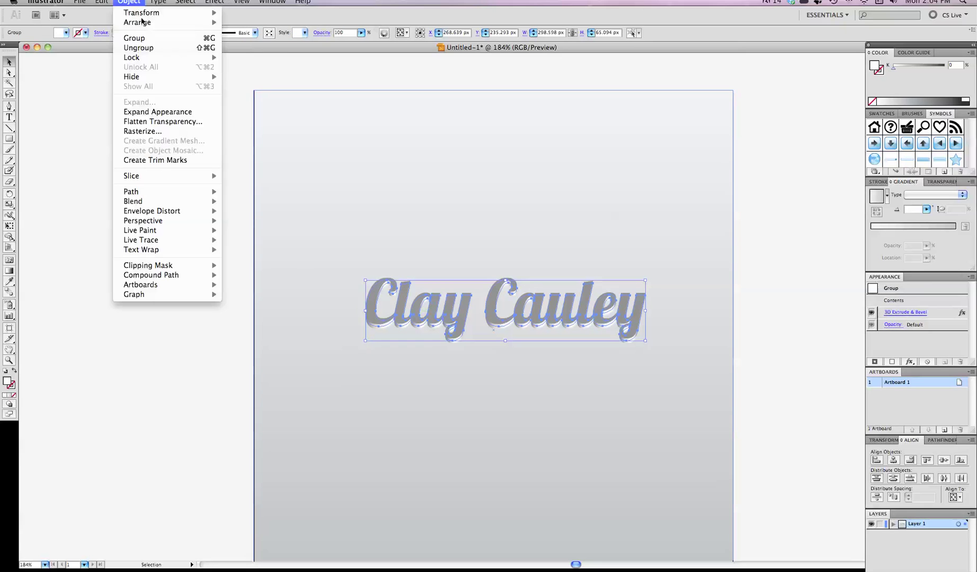
click(170, 113)
click(198, 319)
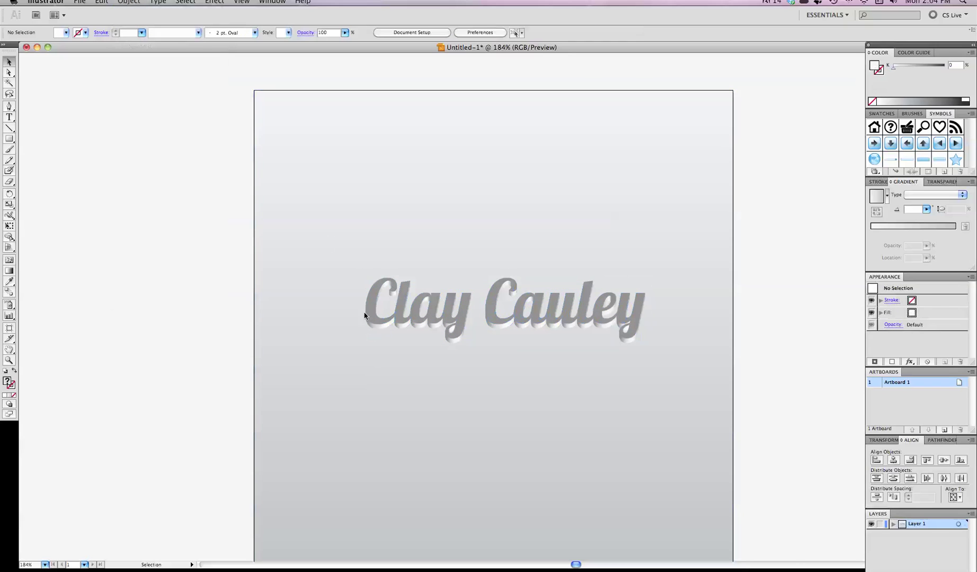
click(403, 301)
click(164, 323)
click(9, 73)
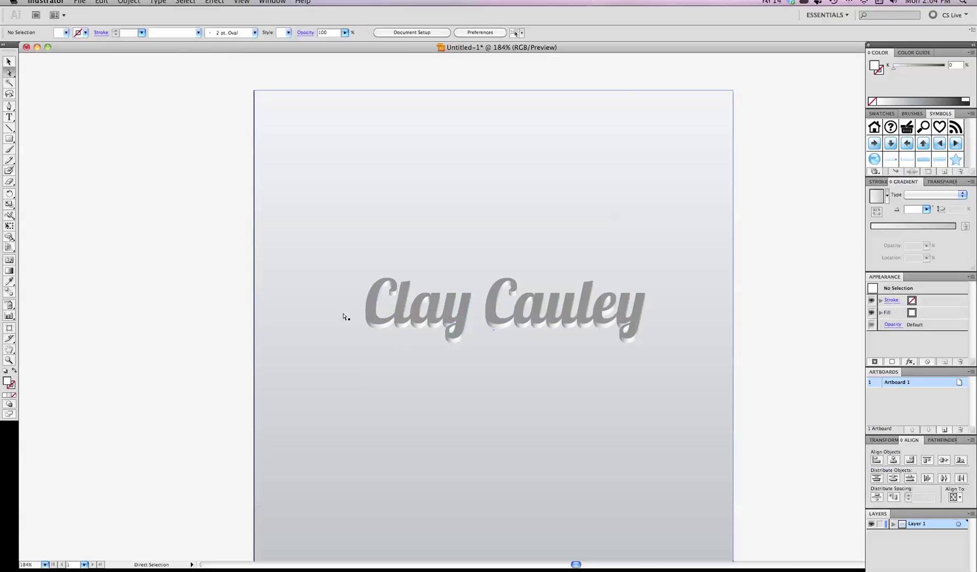
click(374, 307)
alt+click(375, 307)
alt+click(405, 307)
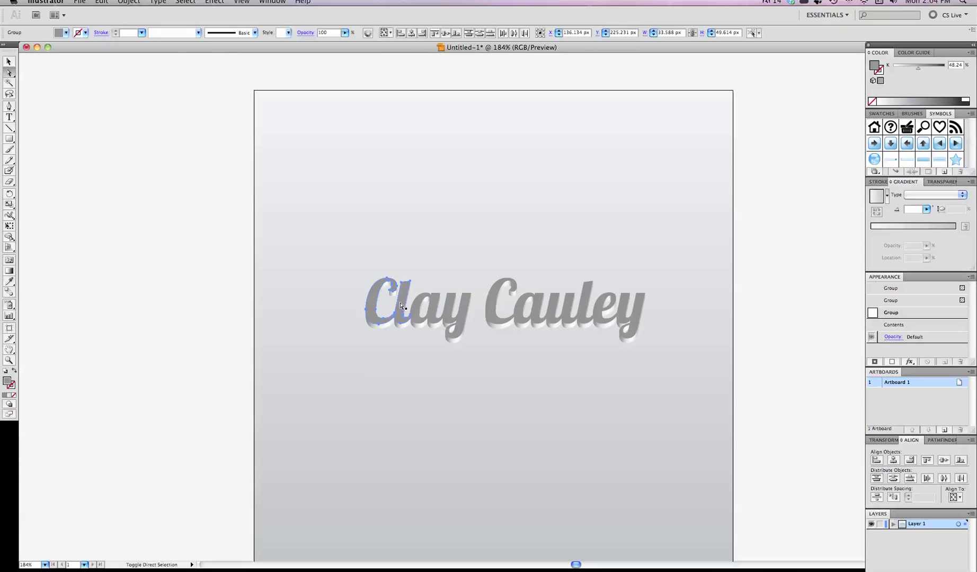
alt+shift+click(498, 319)
Step: Add the a, u, e and y faces of 'Cauley' to the selection, then copy and paste them
alt+shift+click(549, 316)
alt+shift+click(574, 311)
alt+shift+click(602, 313)
alt+shift+click(628, 314)
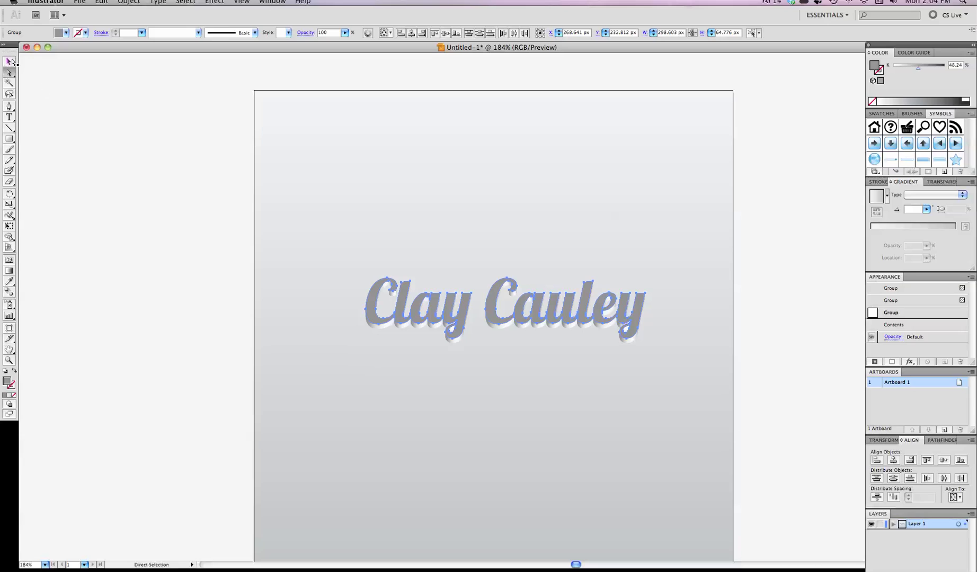
key(super+c)
key(super+v)
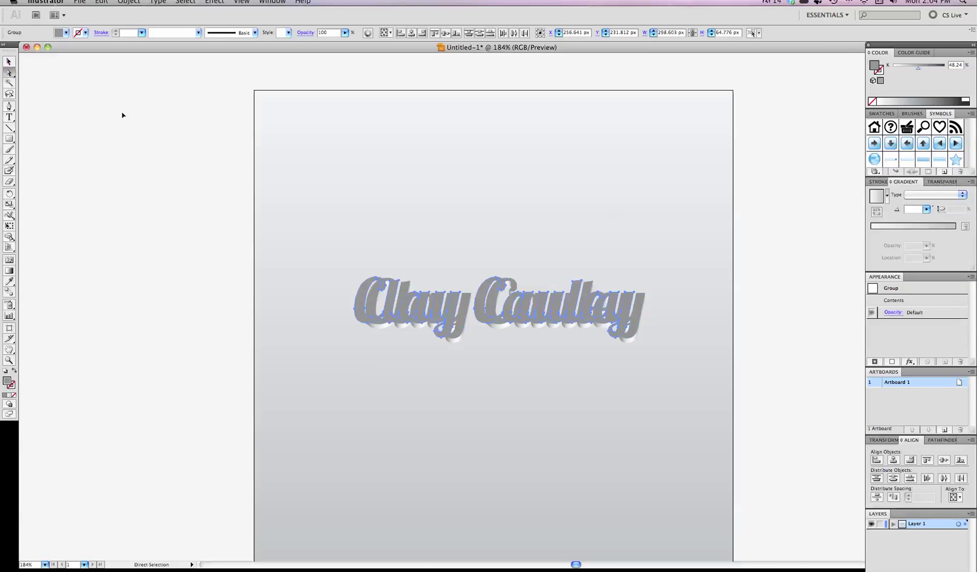
Step: Move the pasted letter faces above the extruded text and shift the y into place
key(v)
drag(355, 298, 379, 225)
click(207, 274)
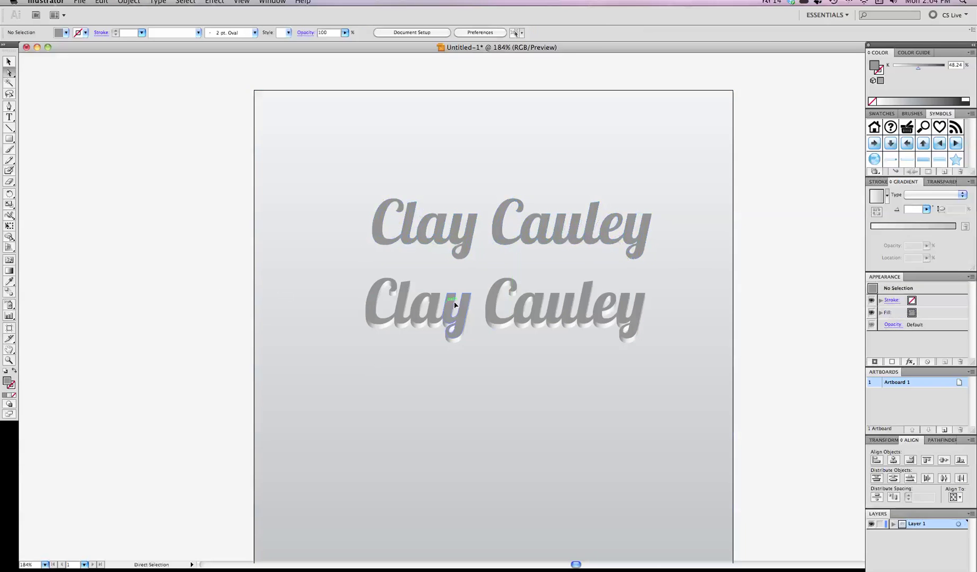
mouse_move(464, 247)
mouse_down()
mouse_move(467, 324)
mouse_move(458, 246)
mouse_up()
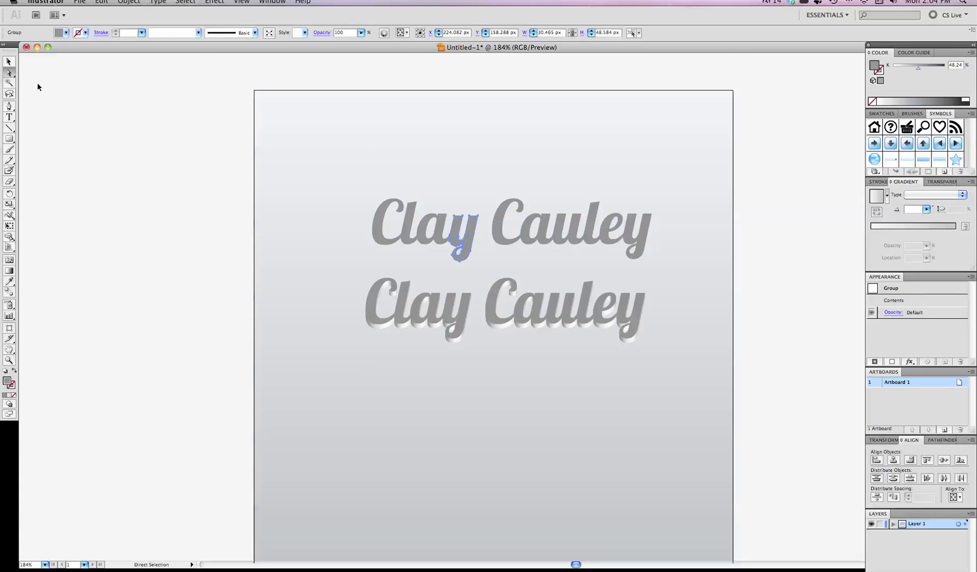
key(v)
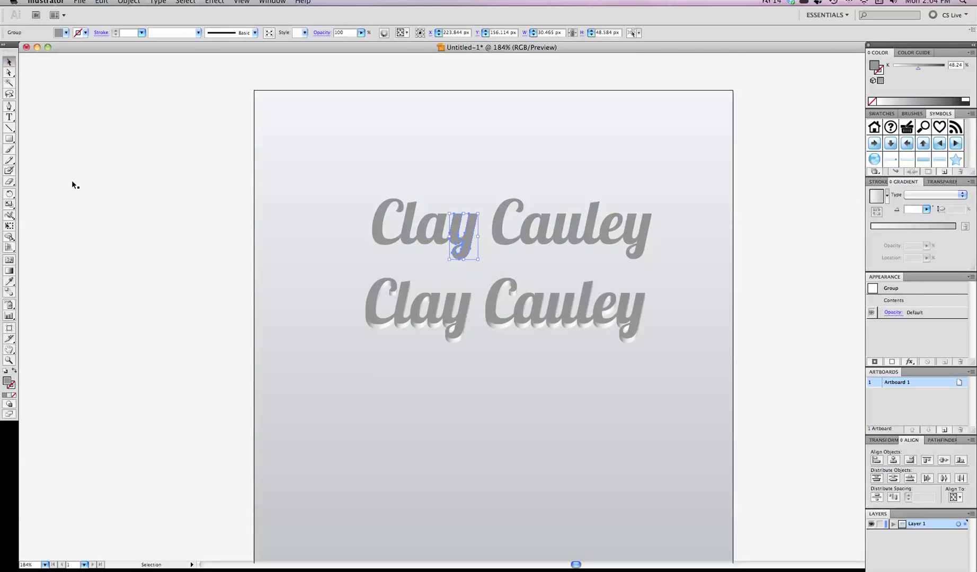
click(72, 181)
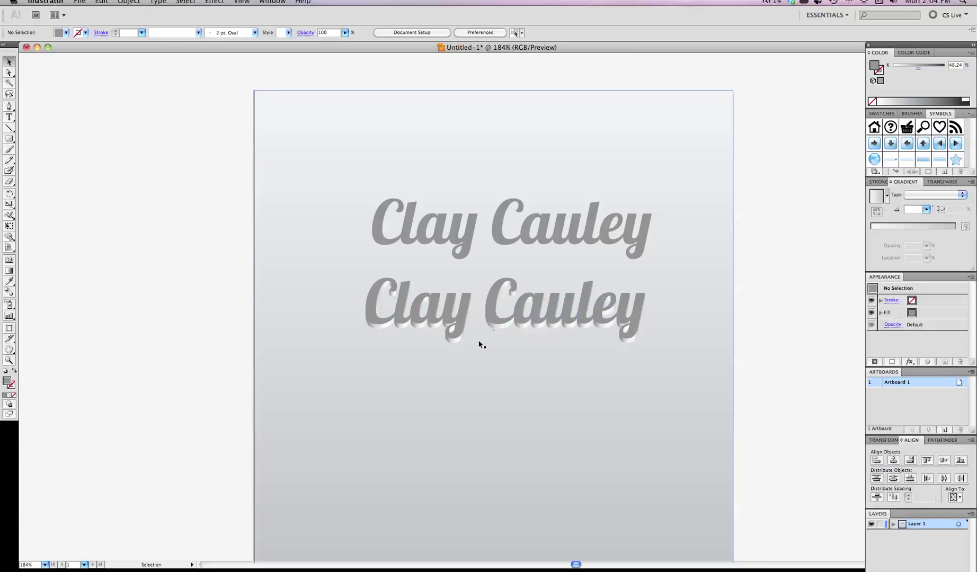
click(380, 237)
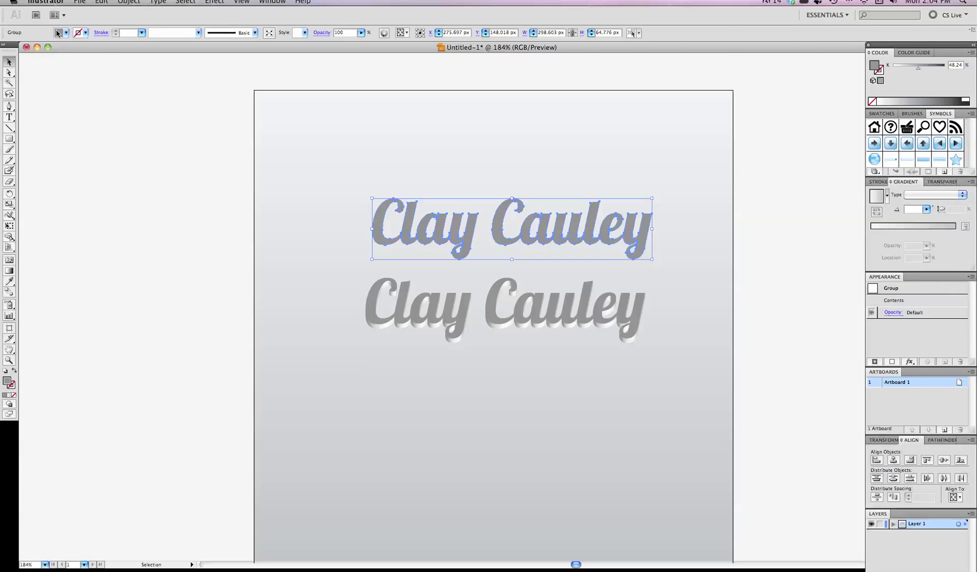
click(59, 33)
click(18, 42)
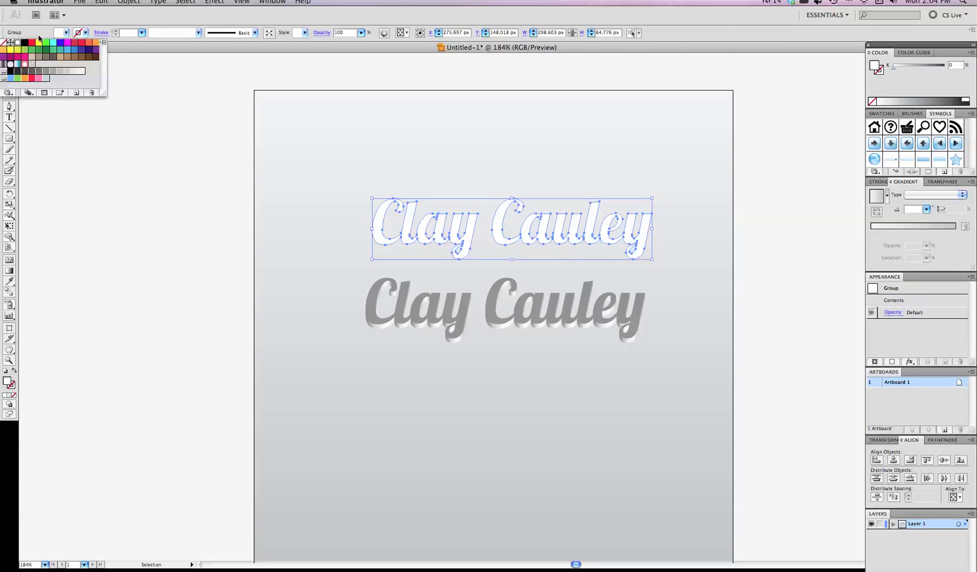
click(116, 31)
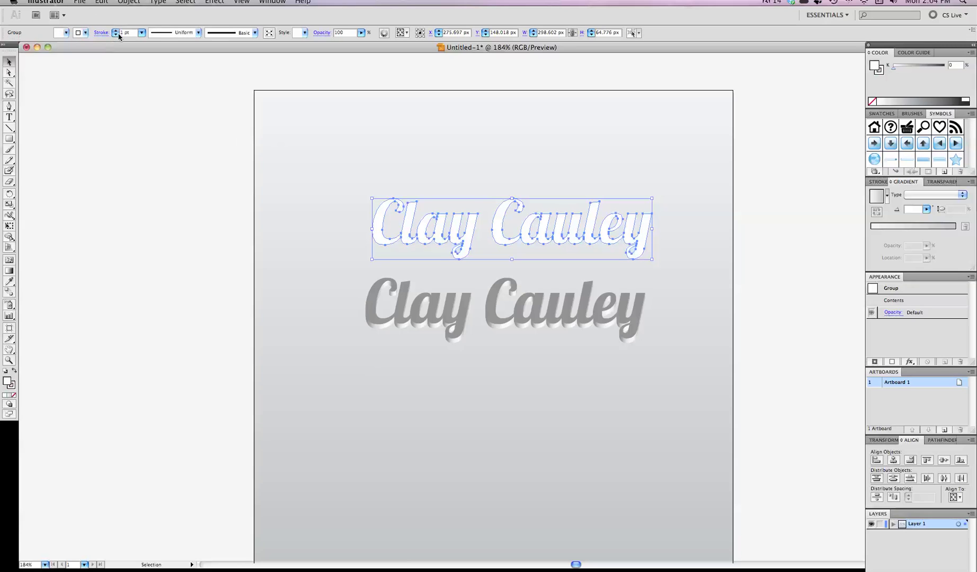
click(142, 32)
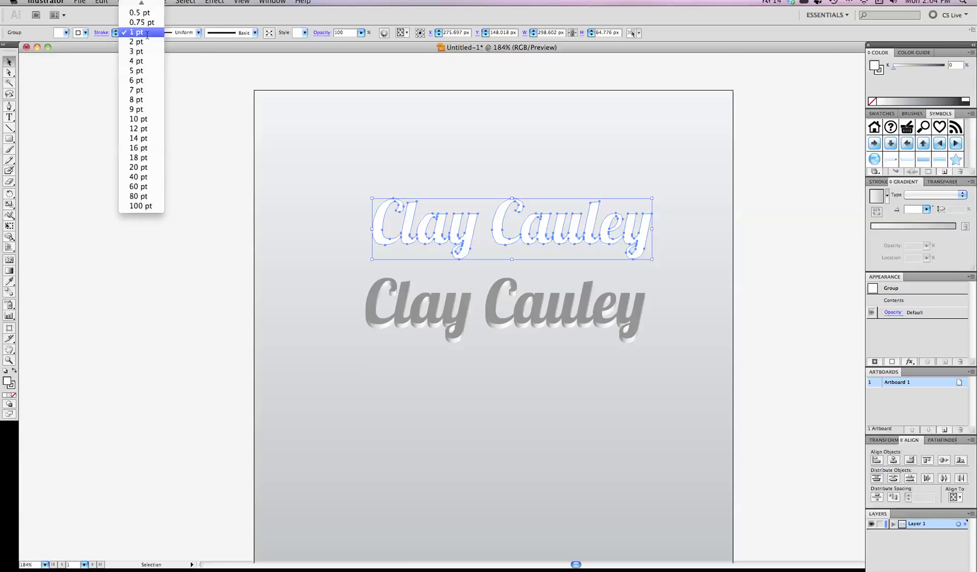
click(138, 4)
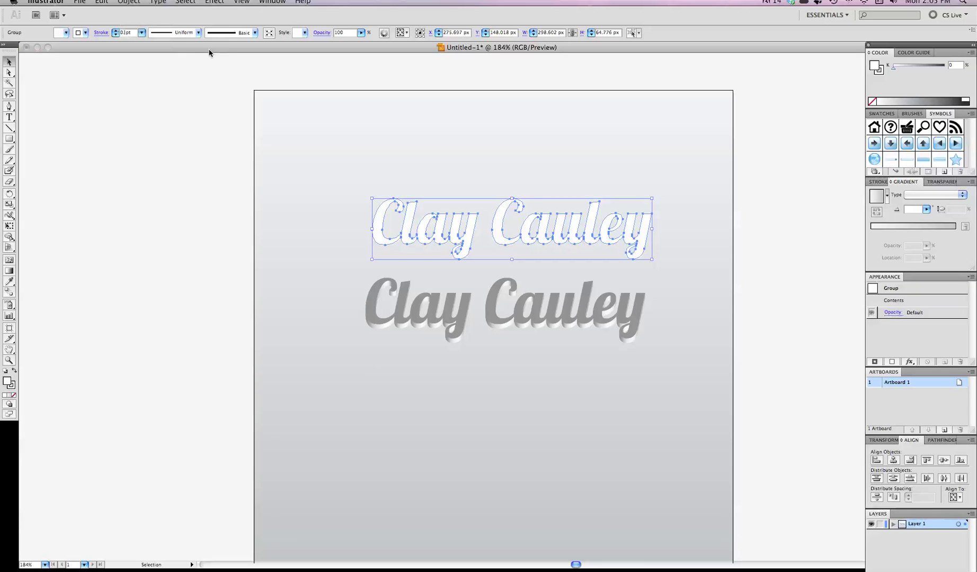
key(Return)
Step: Drop the white copy onto the grey extrusion's front faces and fine-align it while zoomed in
drag(441, 239, 438, 322)
scroll(414, 279, up, 15)
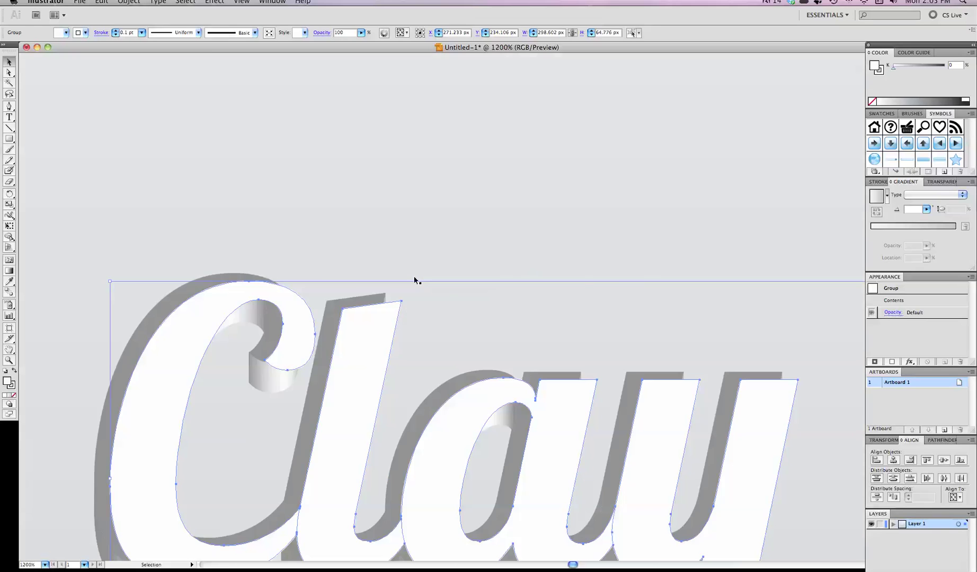
scroll(414, 280, left, 15)
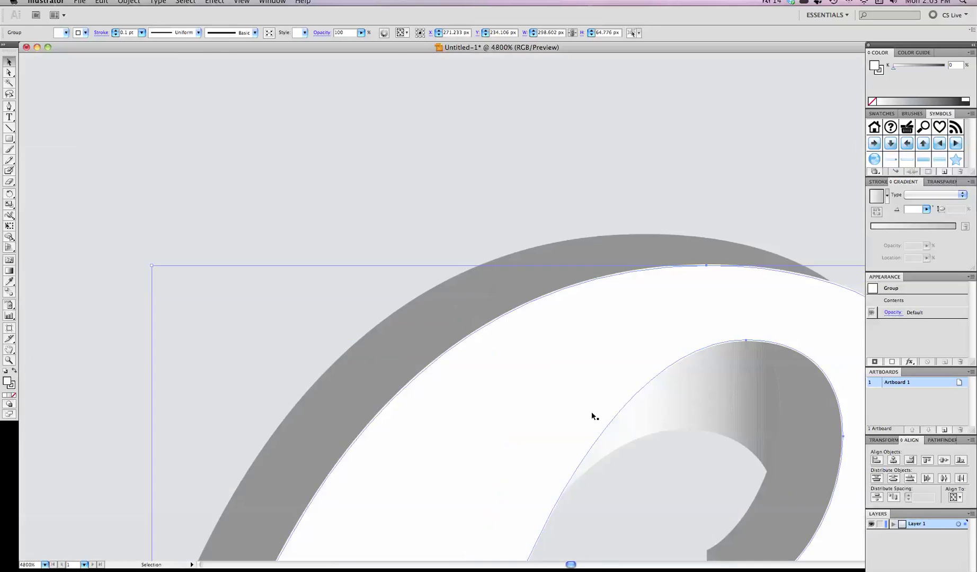
scroll(738, 389, left, 5)
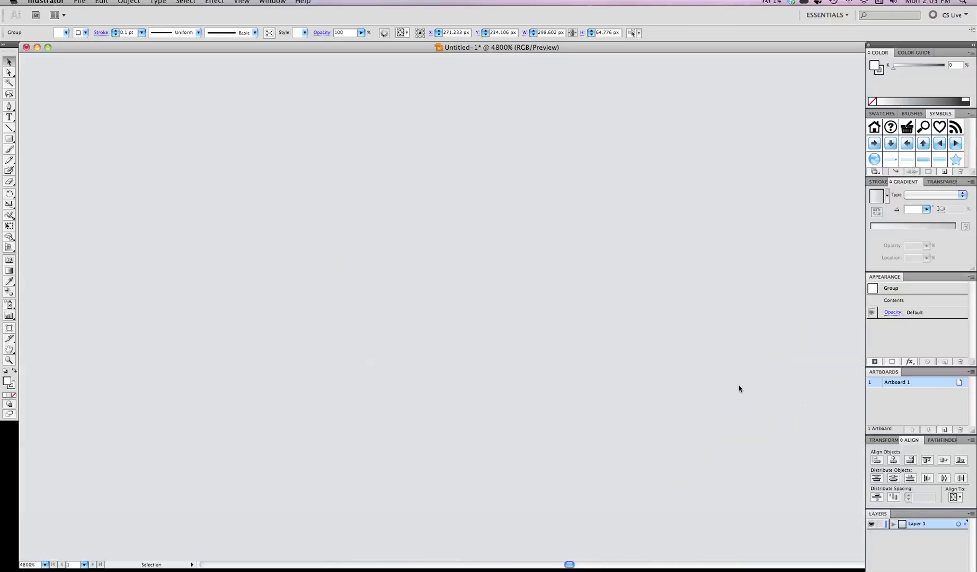
scroll(736, 390, right, 10)
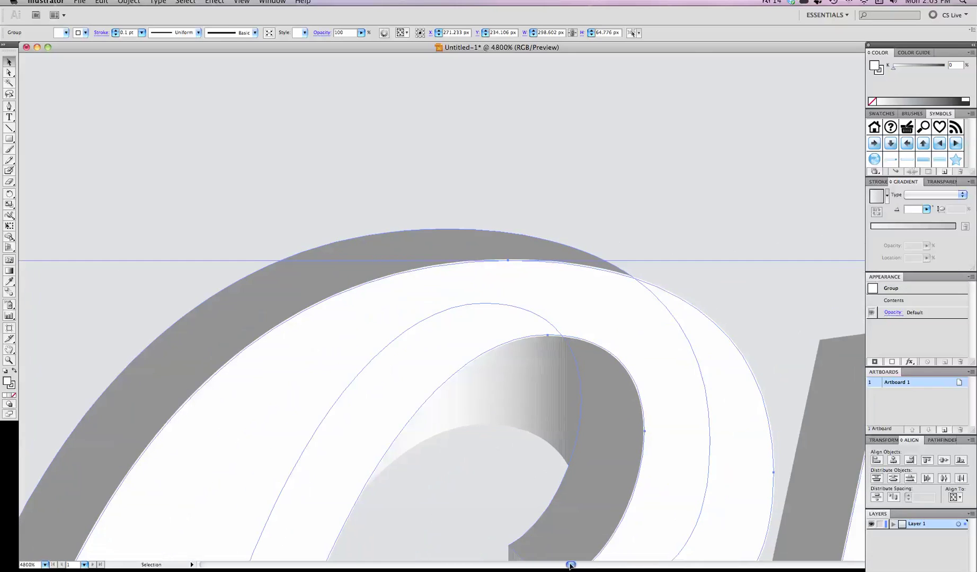
scroll(570, 561, right, 5)
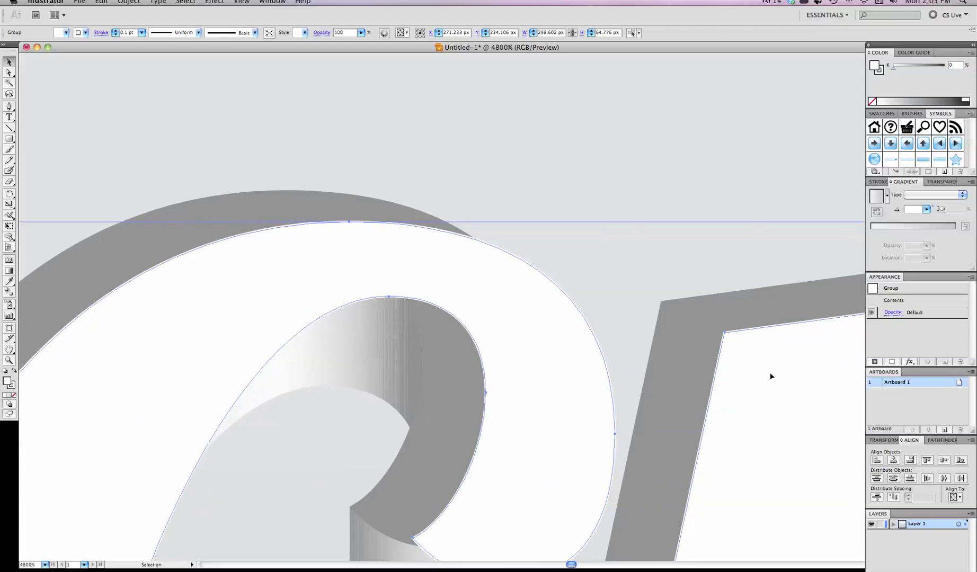
drag(769, 375, 712, 342)
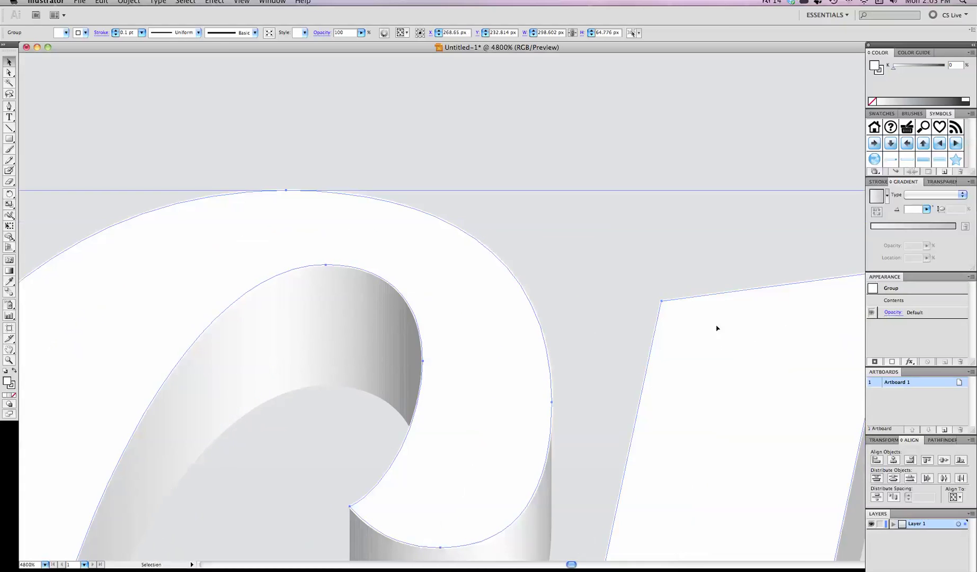
click(572, 317)
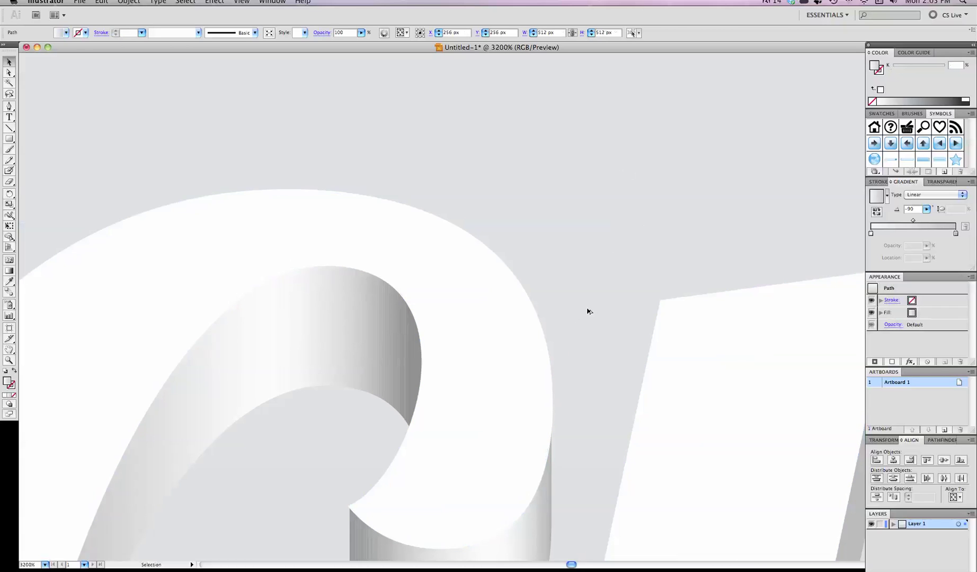
key(super+1)
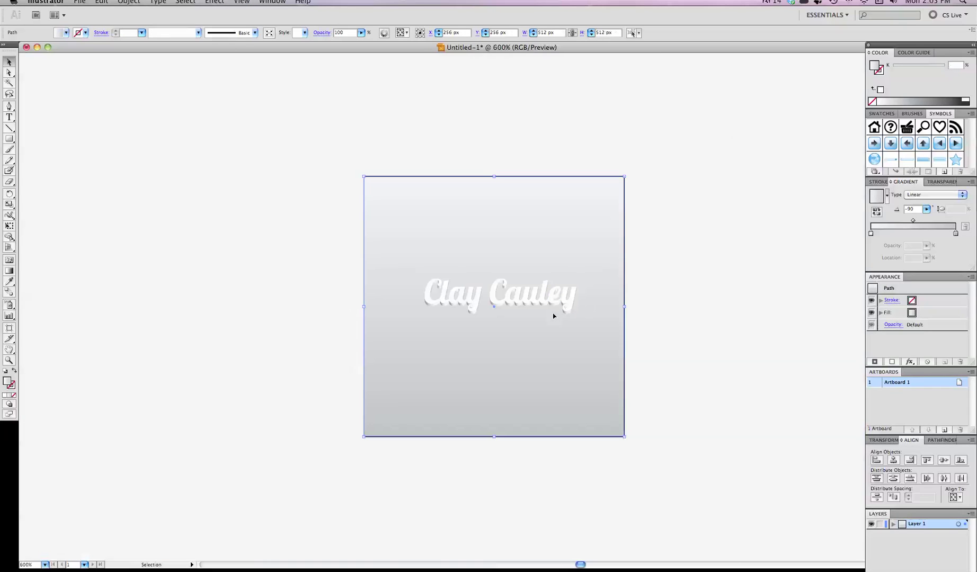
key(super+equal)
key(super+equal)
key(super+equal)
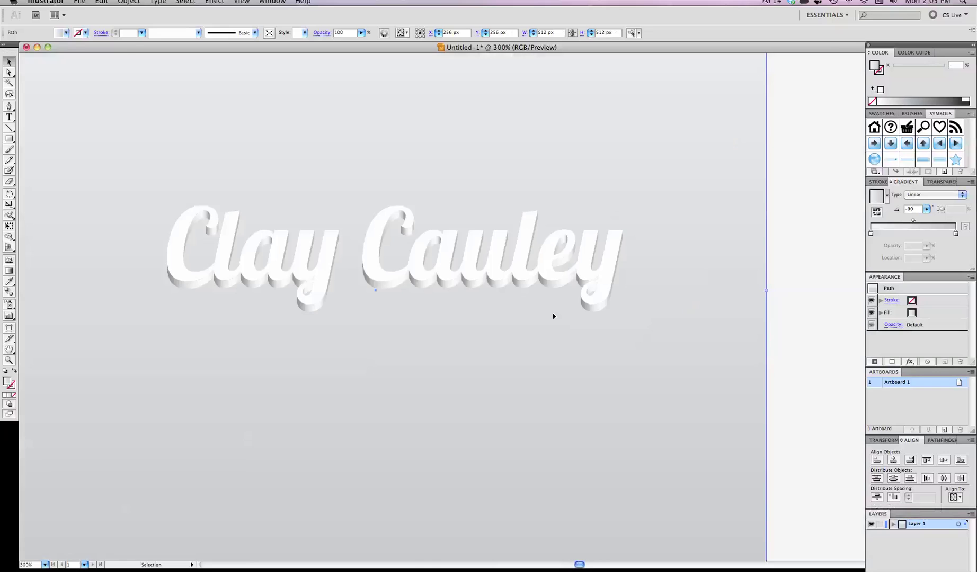
scroll(553, 316, left, 5)
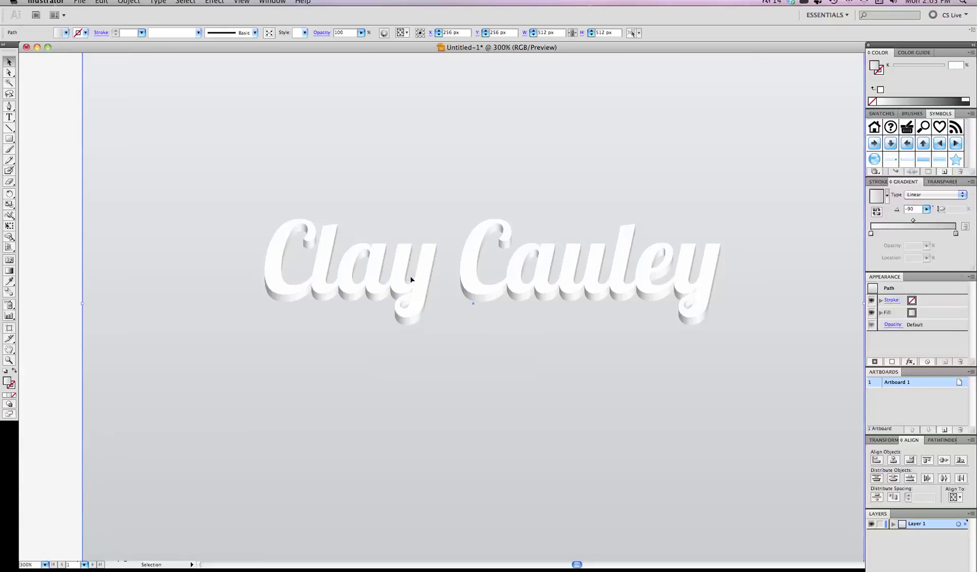
Step: Paste another flat grey copy of the lettering and drag it above the white 3D text
key(super+v)
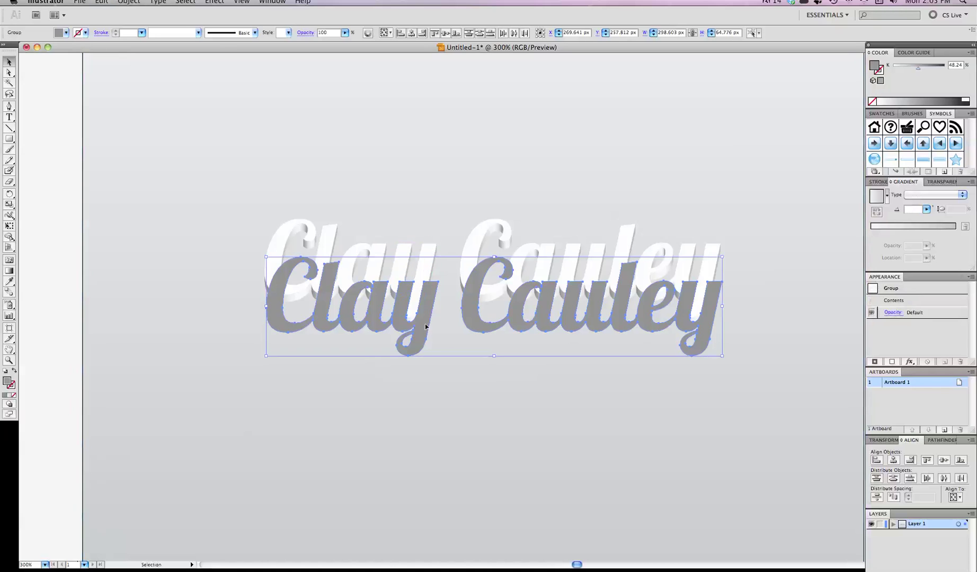
drag(426, 326, 424, 190)
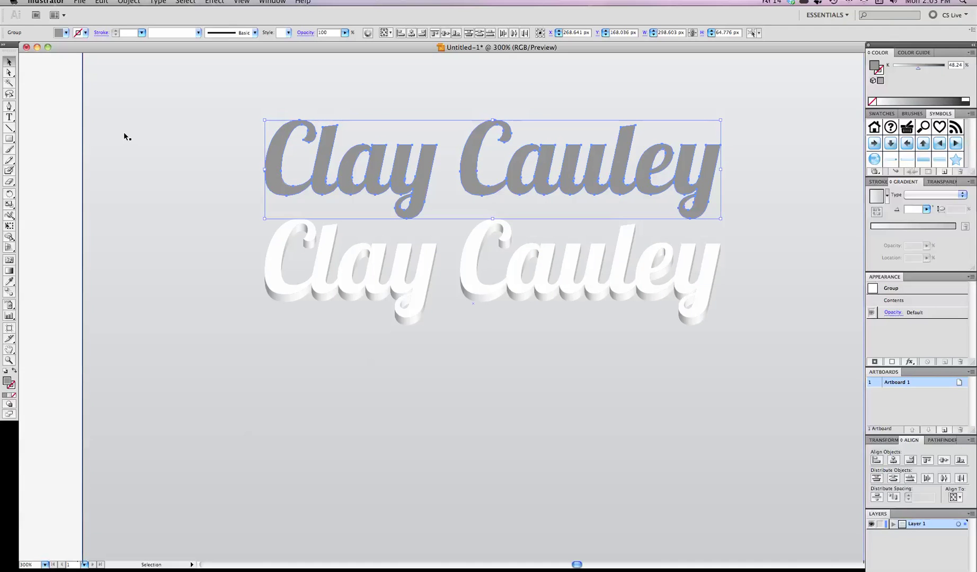
scroll(124, 131, right, 2)
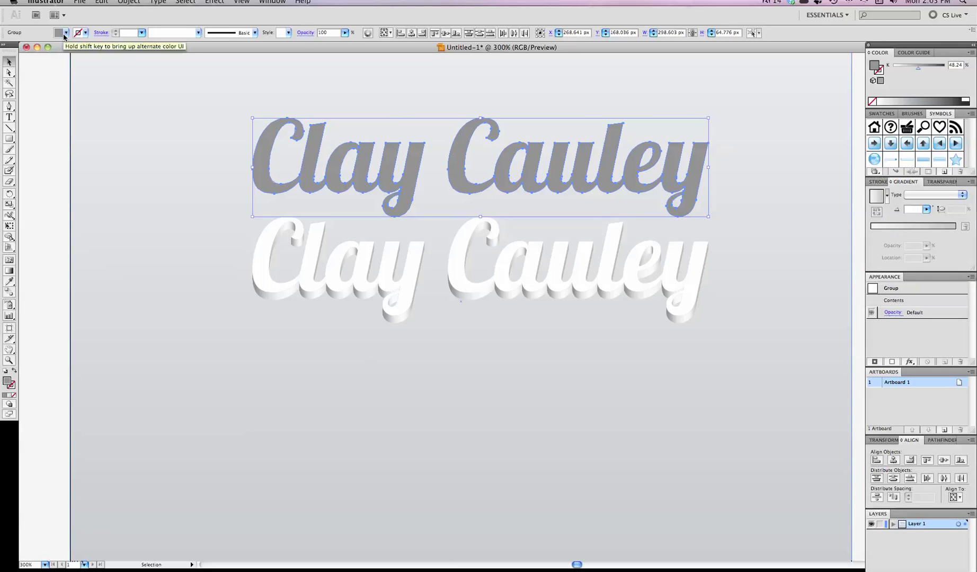
Step: Give the grey copy a linear gradient whose RGB stops are red from end to end
click(927, 231)
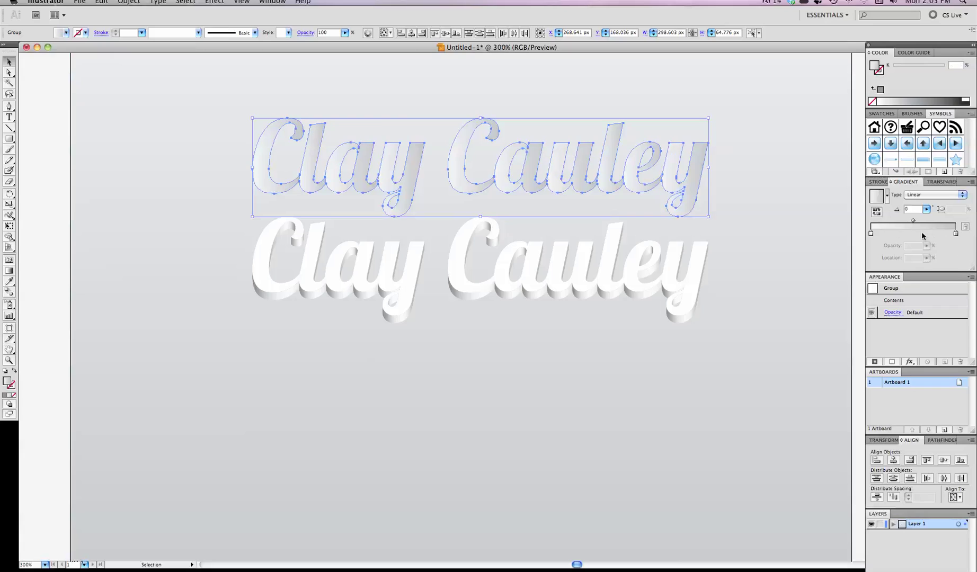
double_click(871, 233)
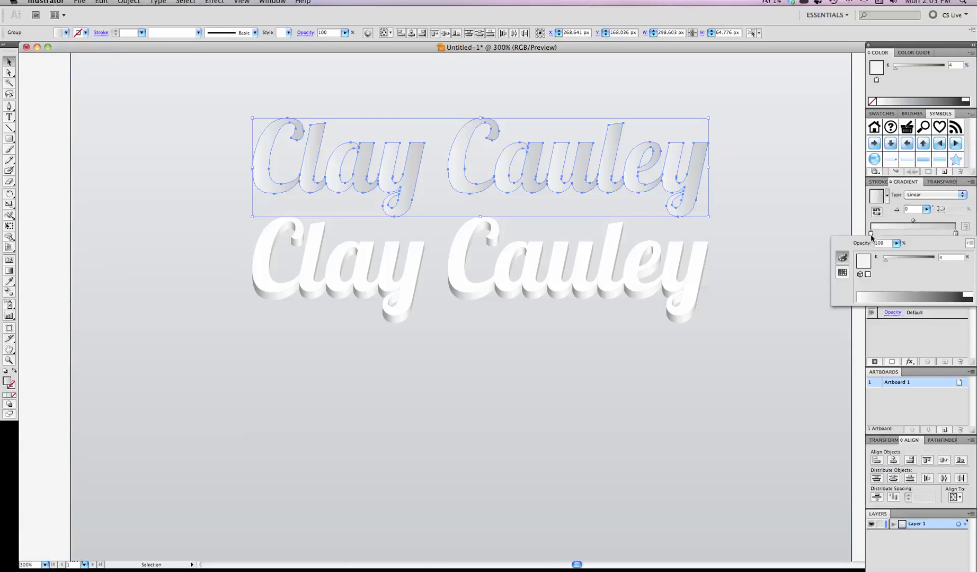
click(969, 243)
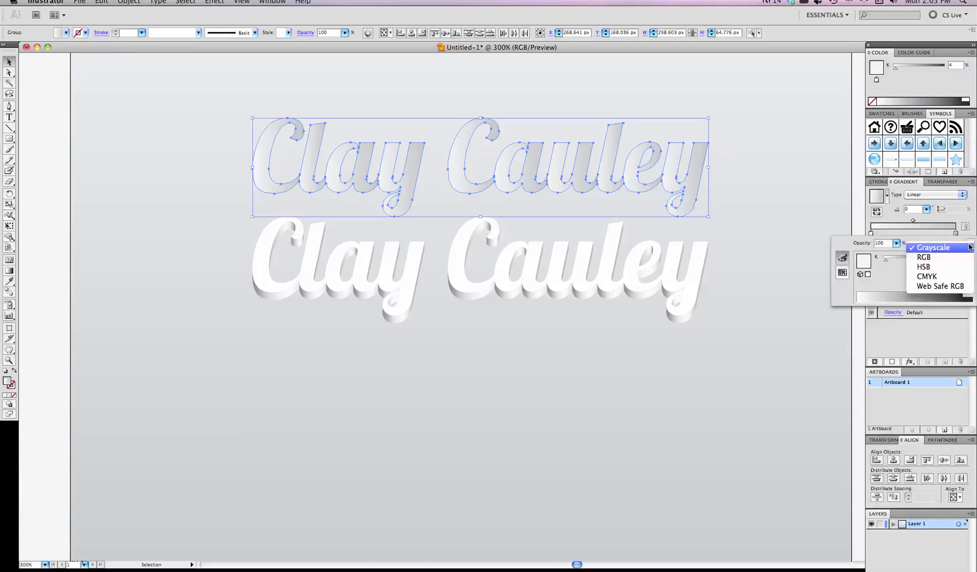
click(951, 257)
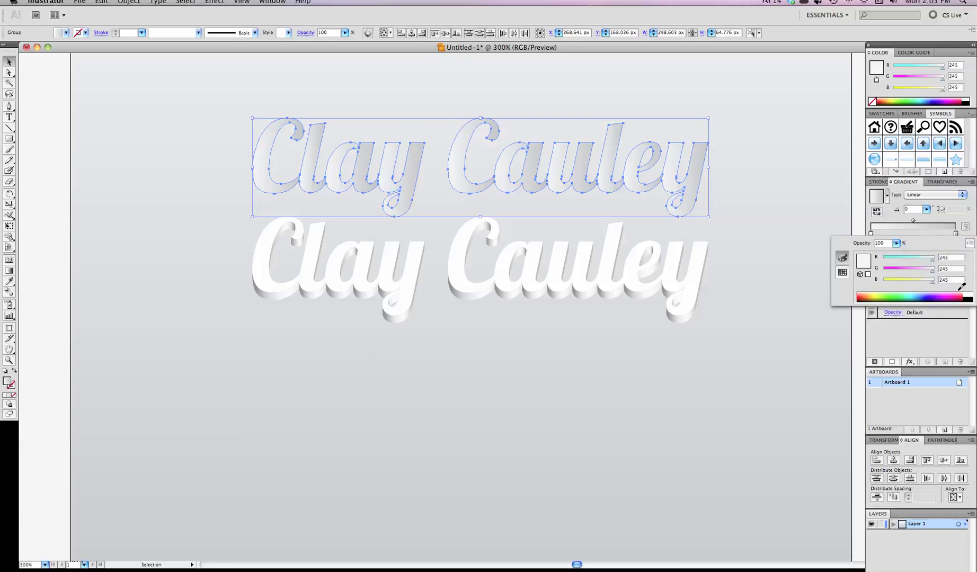
click(859, 299)
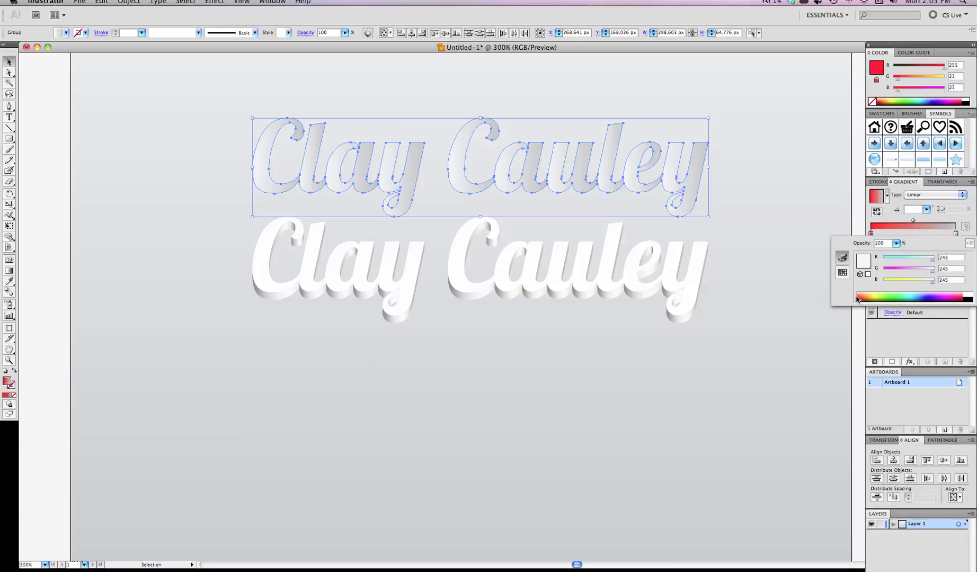
click(873, 237)
click(934, 233)
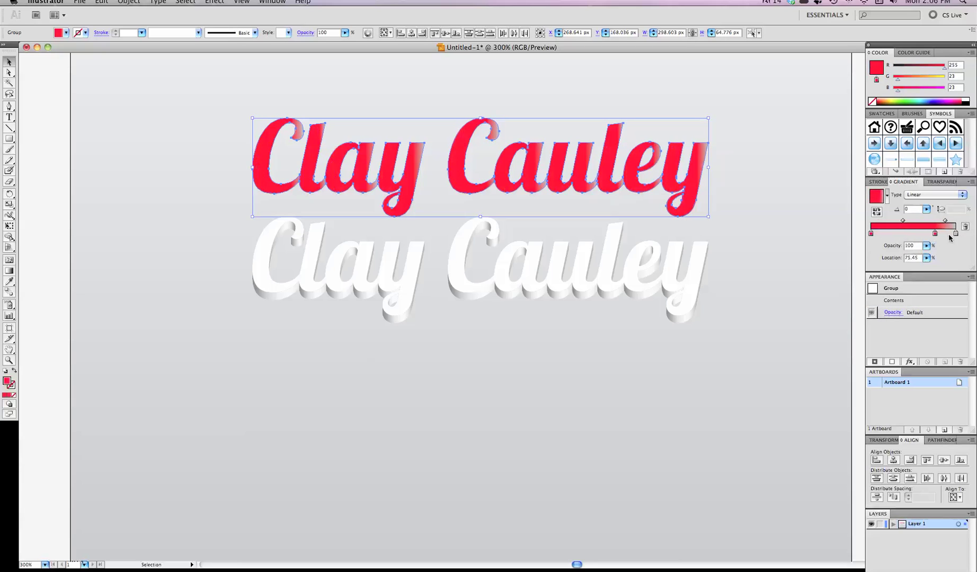
mouse_move(955, 234)
mouse_down()
mouse_move(957, 249)
mouse_move(956, 233)
mouse_up()
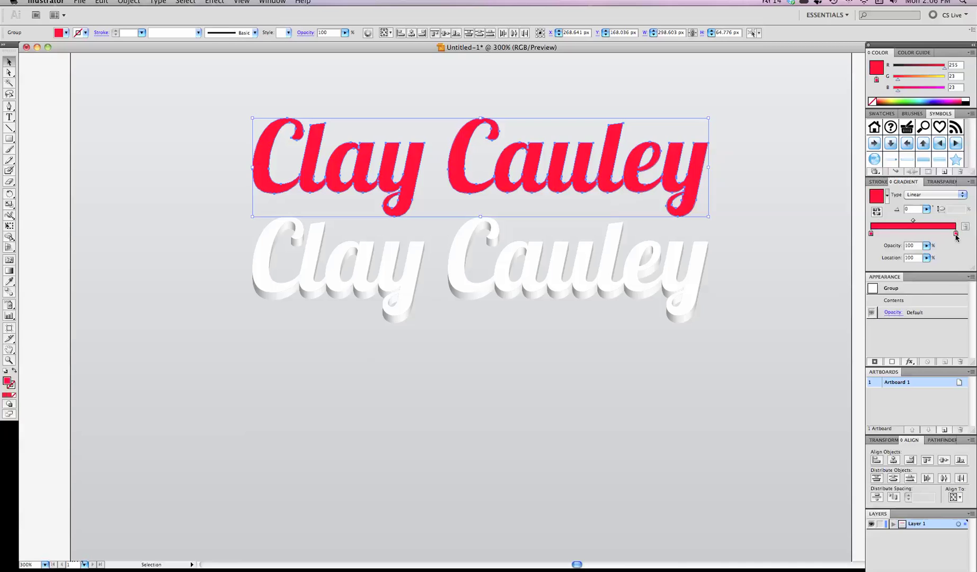
Step: Set the right gradient stop to a darker red with green and blue at 0
double_click(955, 233)
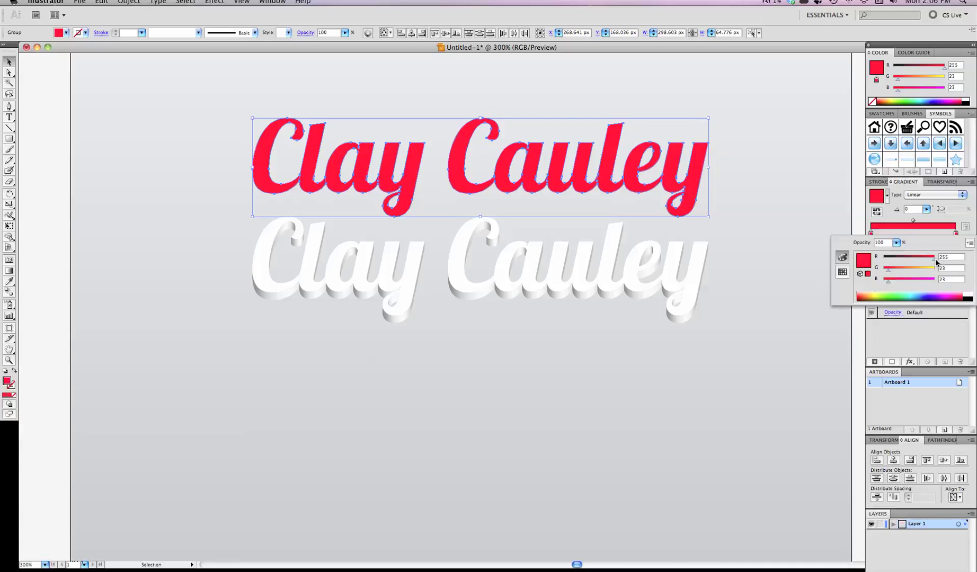
drag(888, 282, 879, 273)
drag(933, 258, 918, 260)
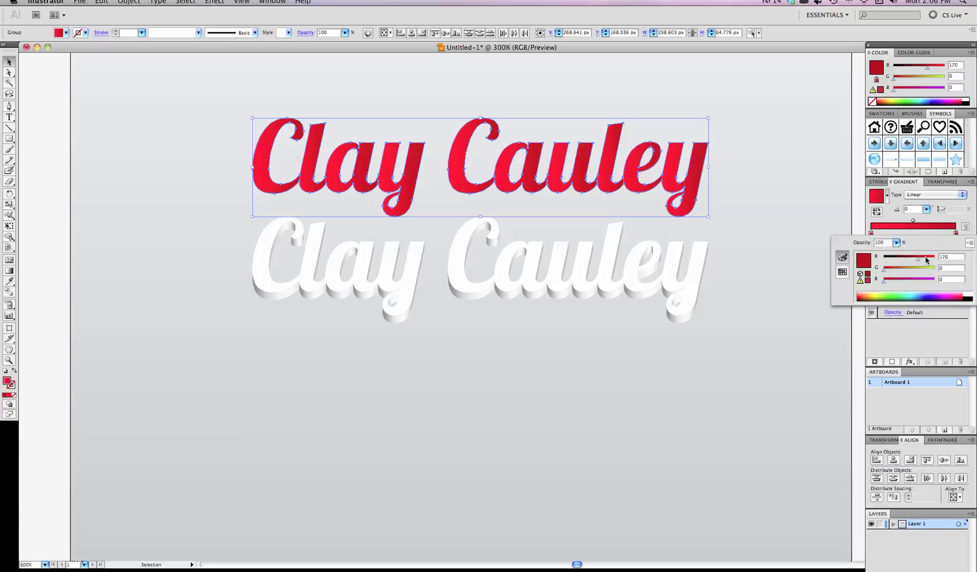
click(907, 208)
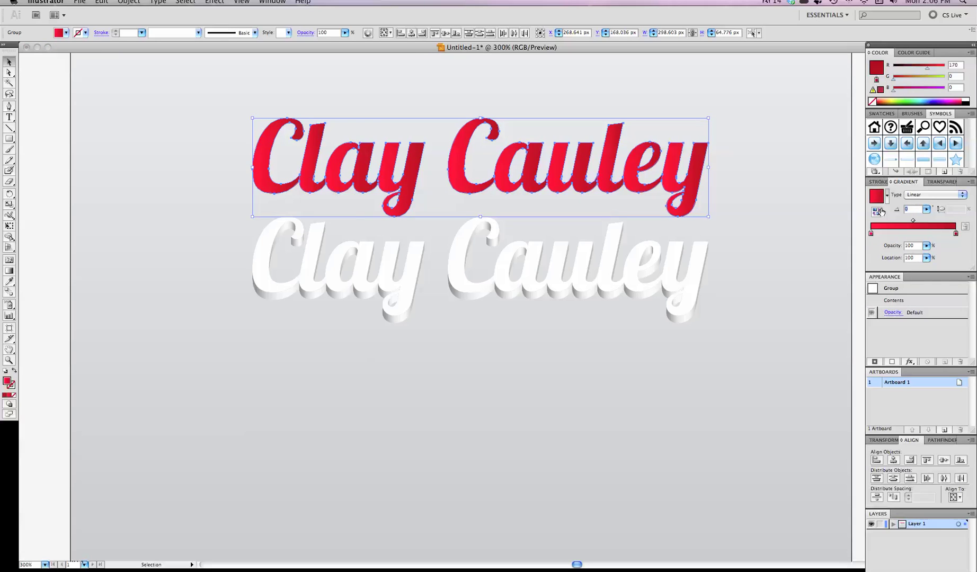
Step: Set the gradient angle to -90 and the left stop to 10.78%, then switch to solid red fill
text(-90)
key(Return)
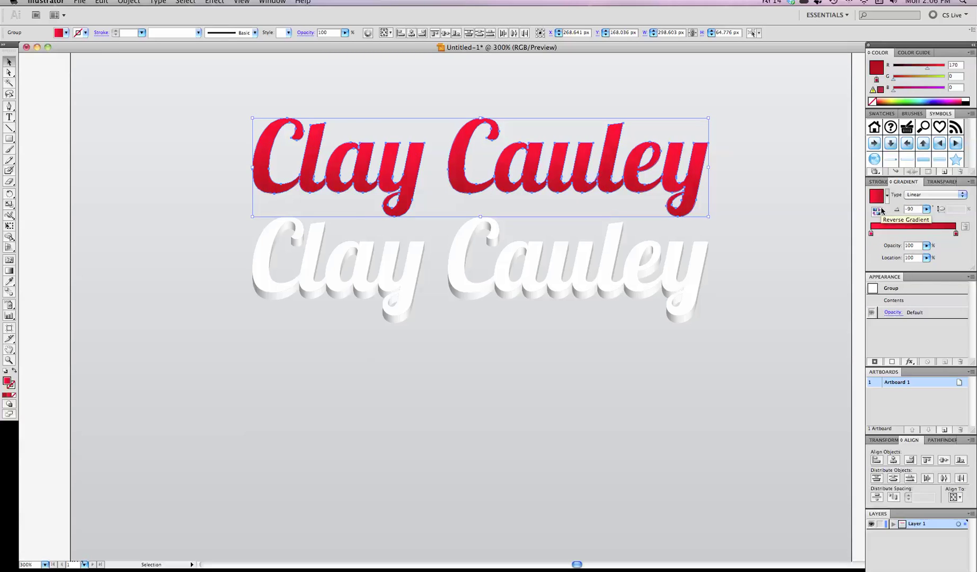
drag(871, 234, 883, 234)
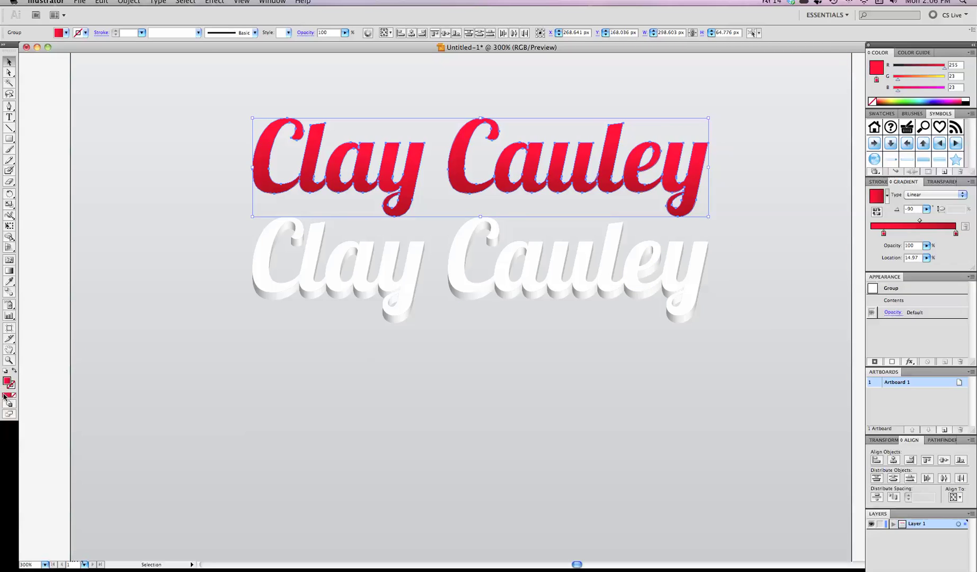
click(4, 396)
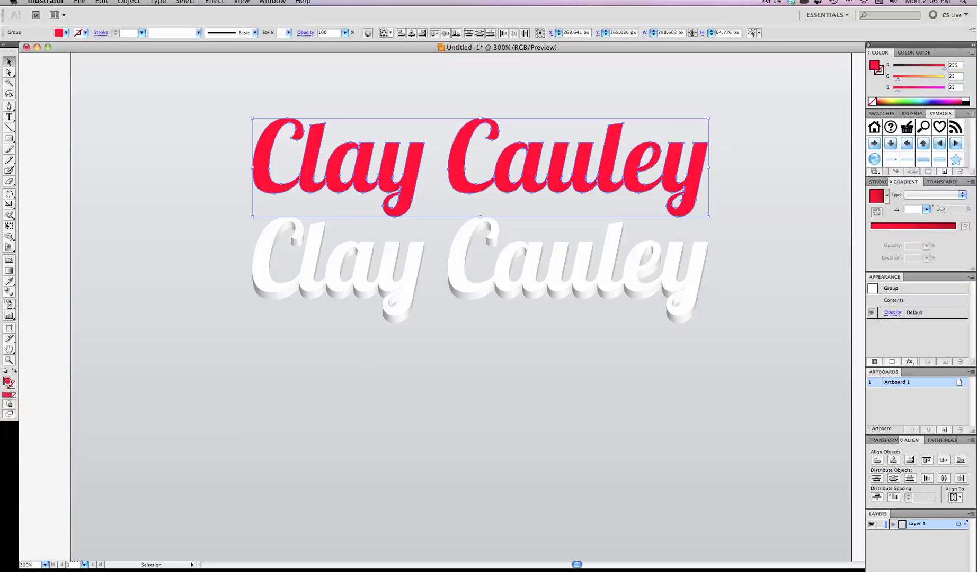
Step: Lighten the red text fill toward pink in the Color Picker
double_click(7, 381)
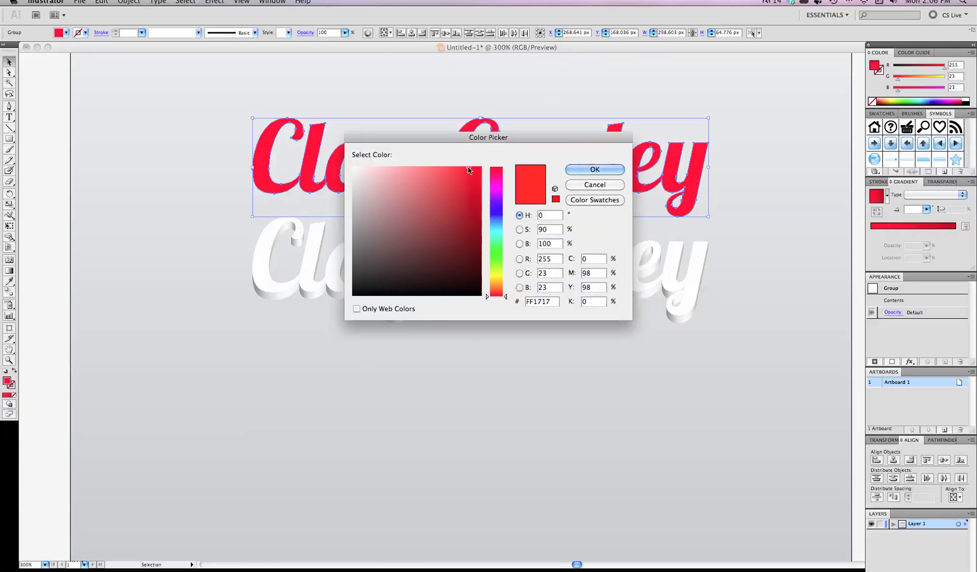
drag(468, 166, 414, 167)
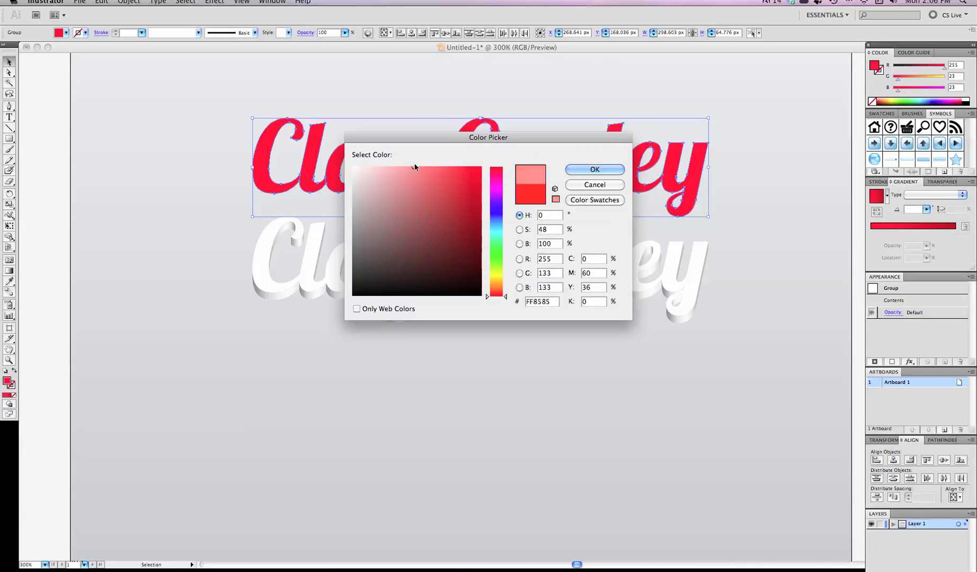
click(592, 169)
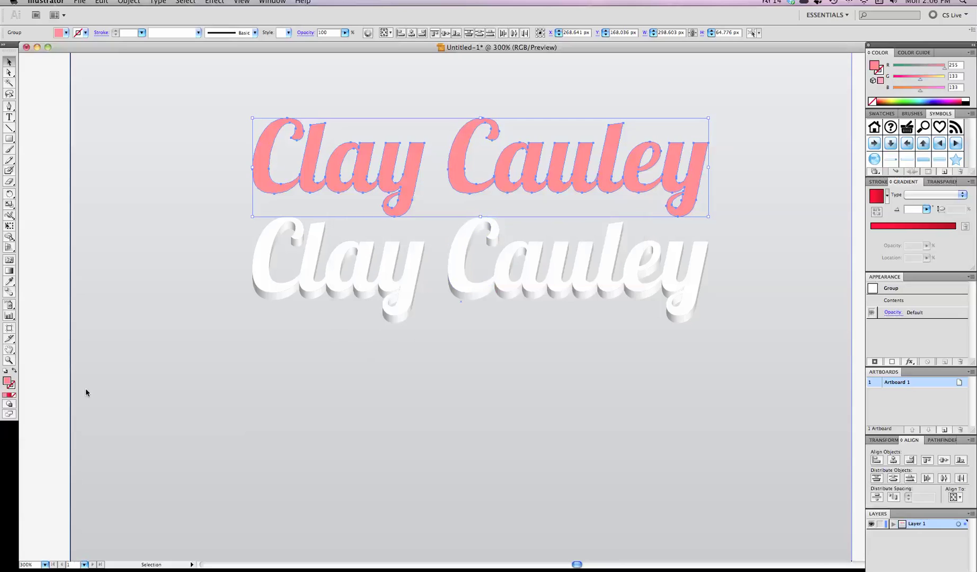
Step: Apply a -90° linear gradient to the upper lettering and move the second stop to 20.96%
click(877, 233)
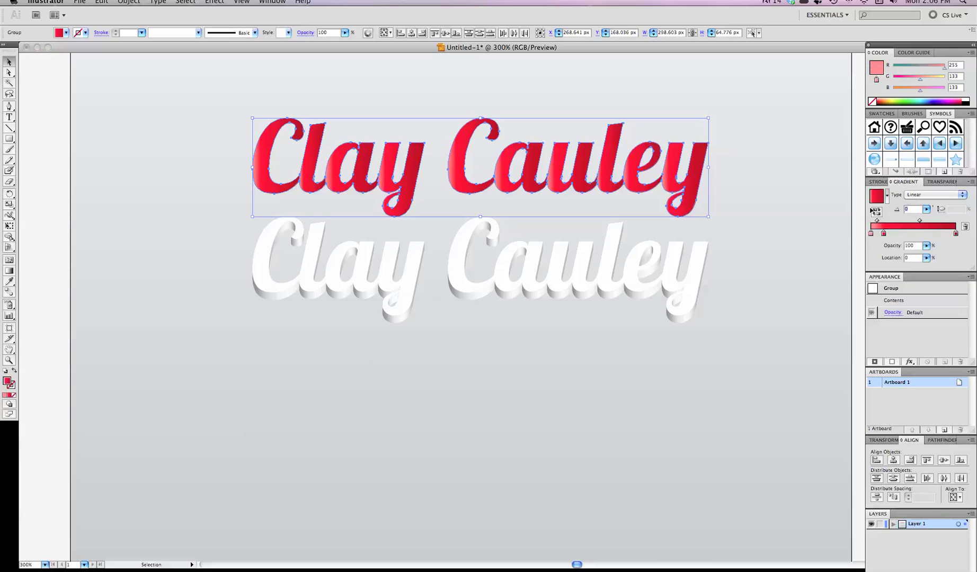
click(909, 209)
text(-90)
key(Return)
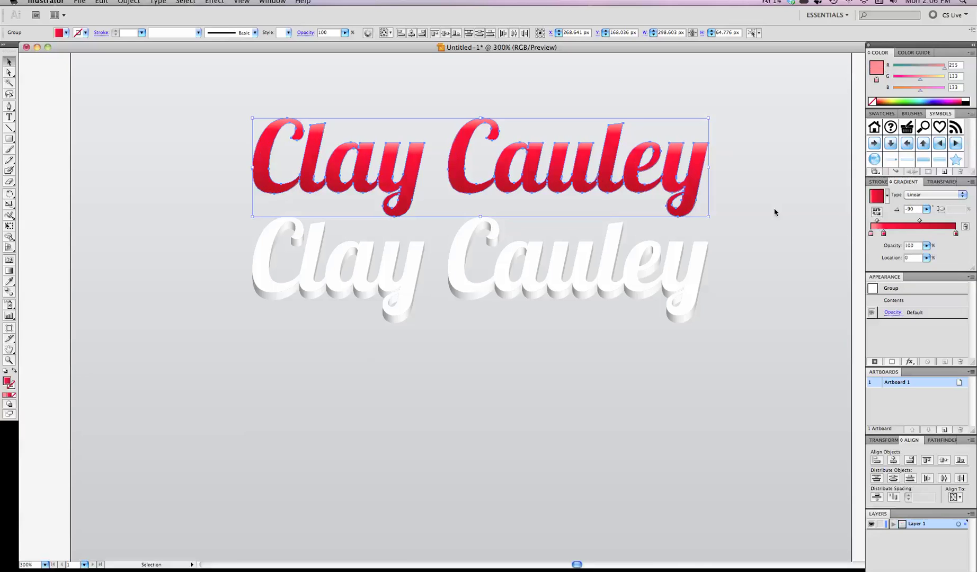
drag(882, 233, 889, 234)
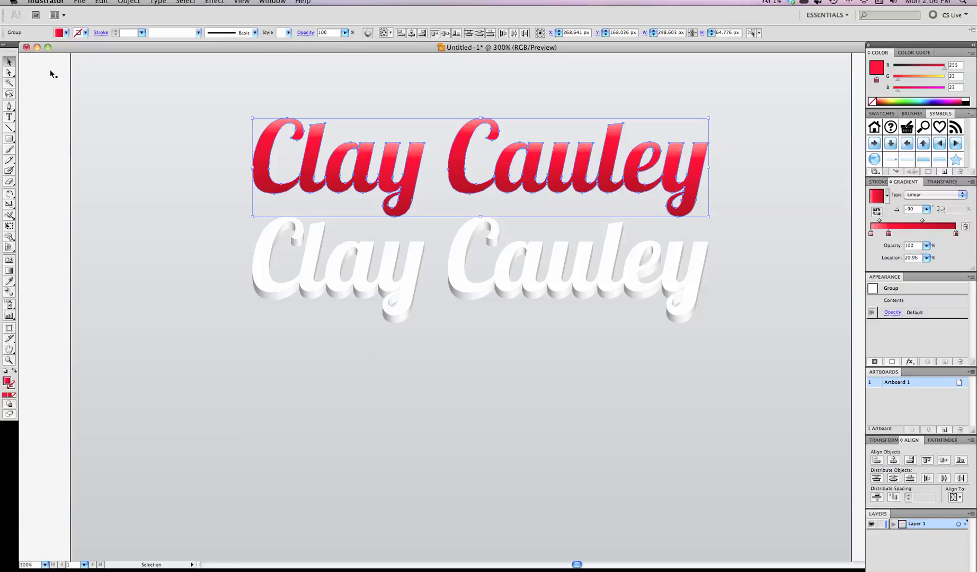
Step: Select the background gradient square and hide it
click(50, 69)
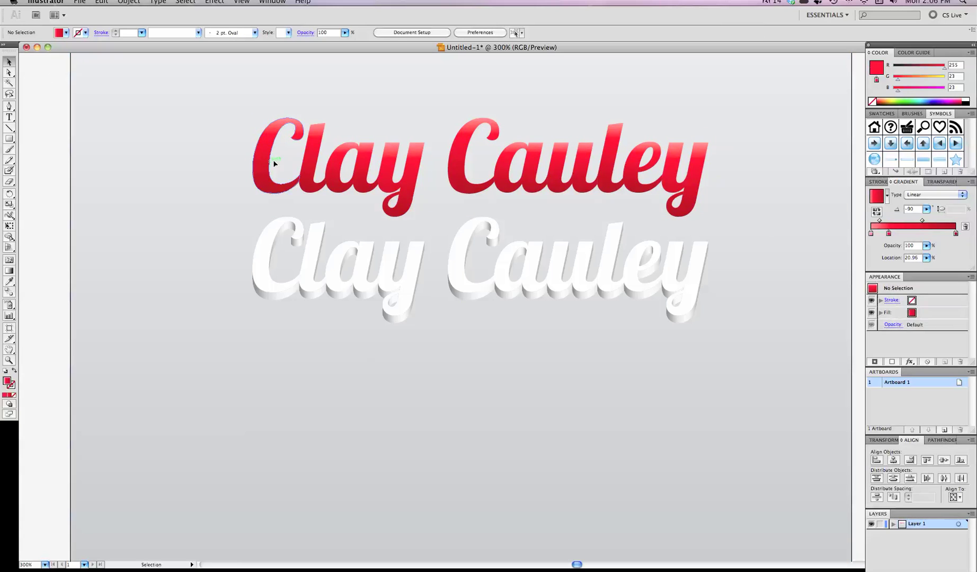
drag(262, 162, 272, 216)
key(super+z)
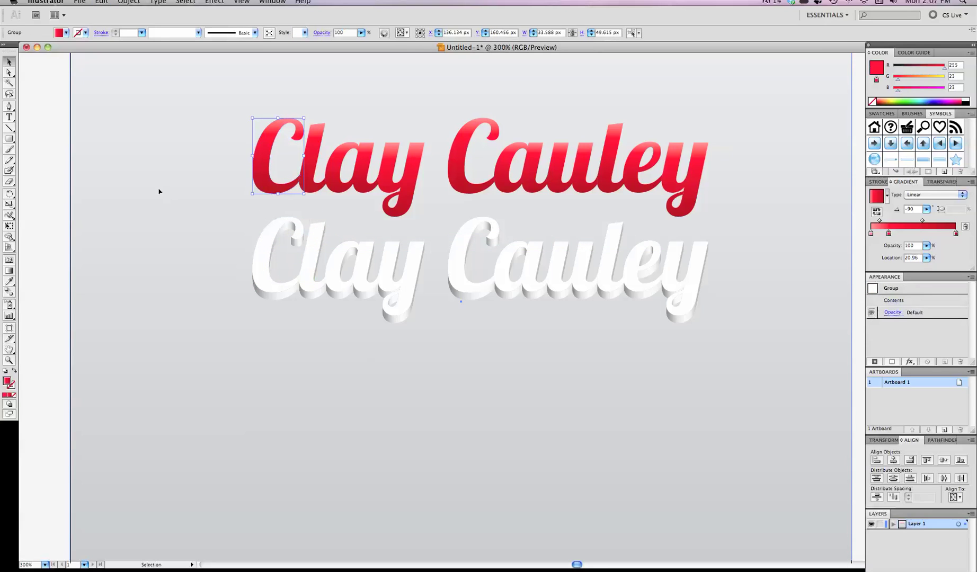
click(159, 191)
key(a)
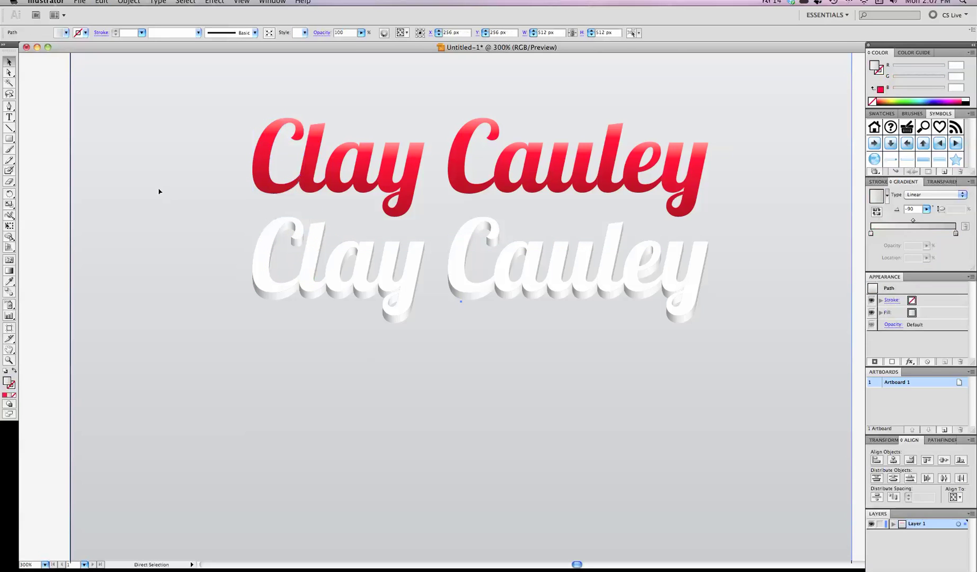
key(Delete)
key(v)
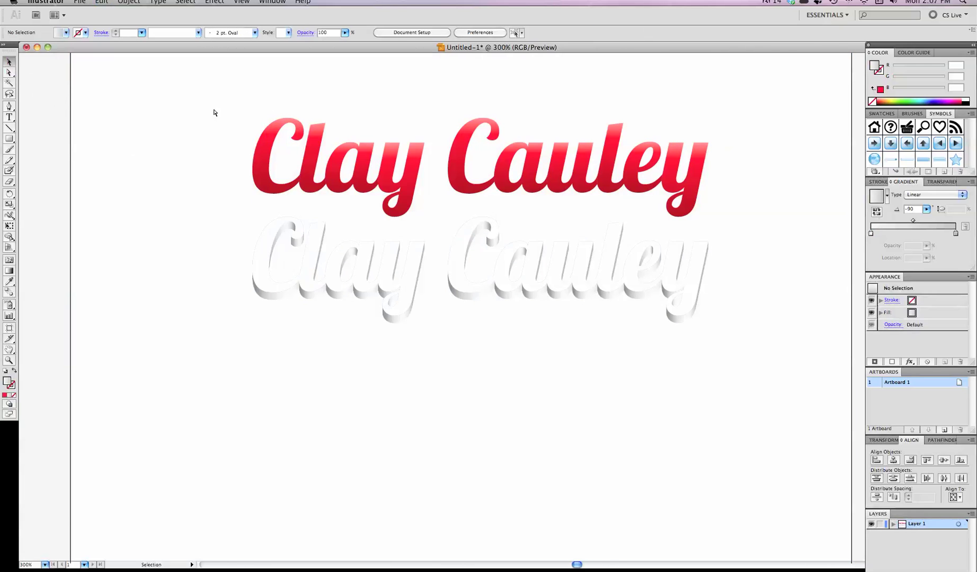
Step: Show the square again, move it onto the artboard and send it behind the lettering
drag(215, 110, 762, 177)
key(a)
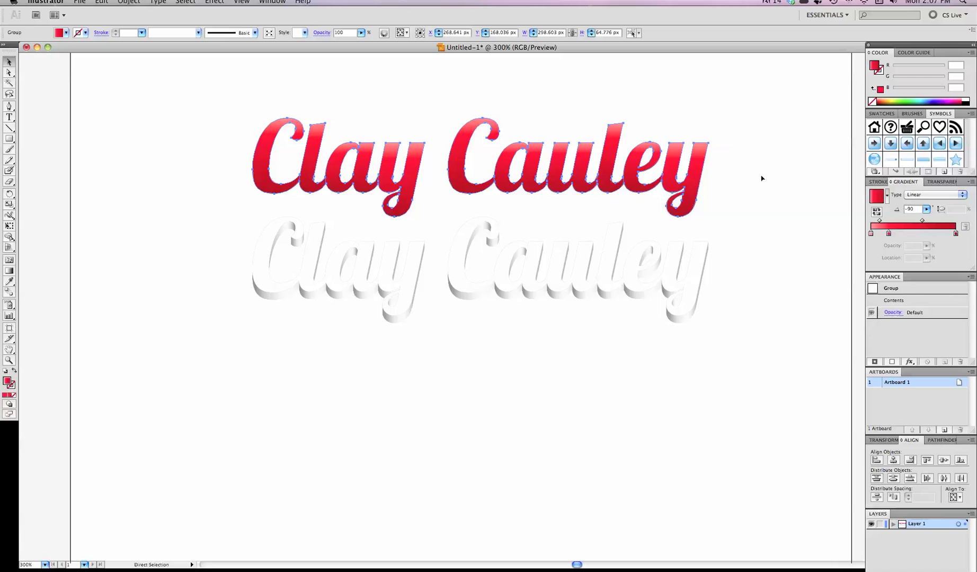
key(ctrl+z)
key(v)
key(ctrl+1)
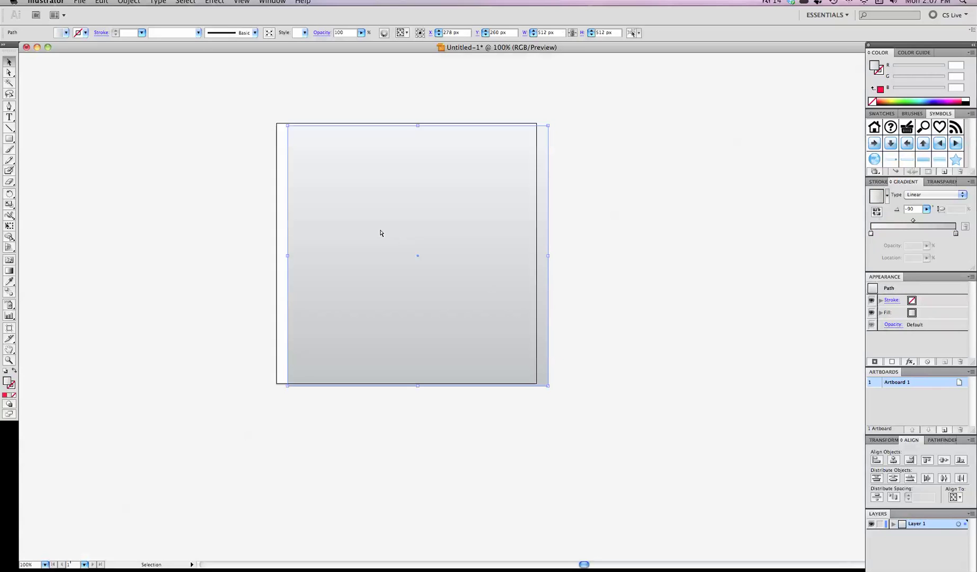
drag(332, 172, 321, 169)
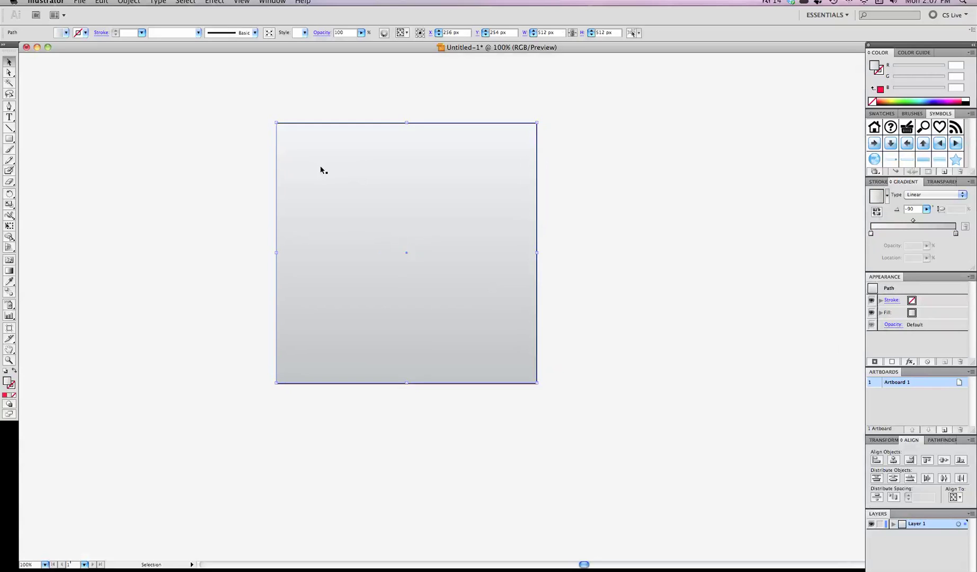
key(ctrl+shift+bracketleft)
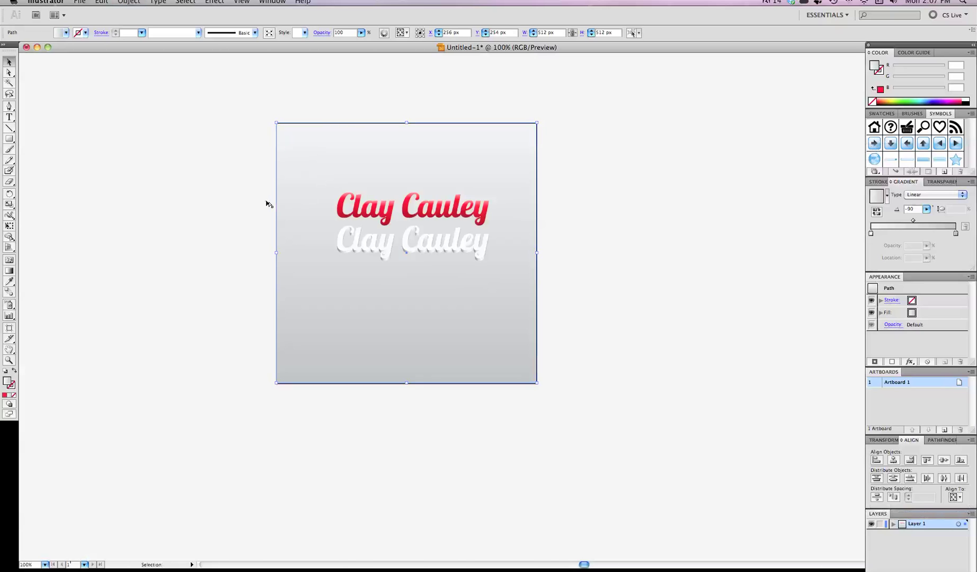
click(268, 203)
click(368, 215)
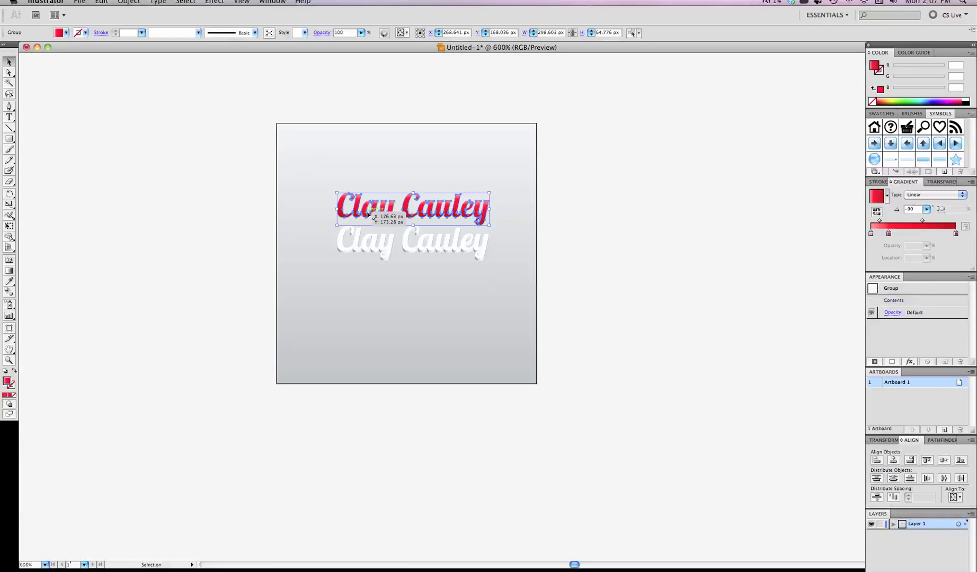
scroll(367, 213, up, 4)
scroll(367, 213, down, 4)
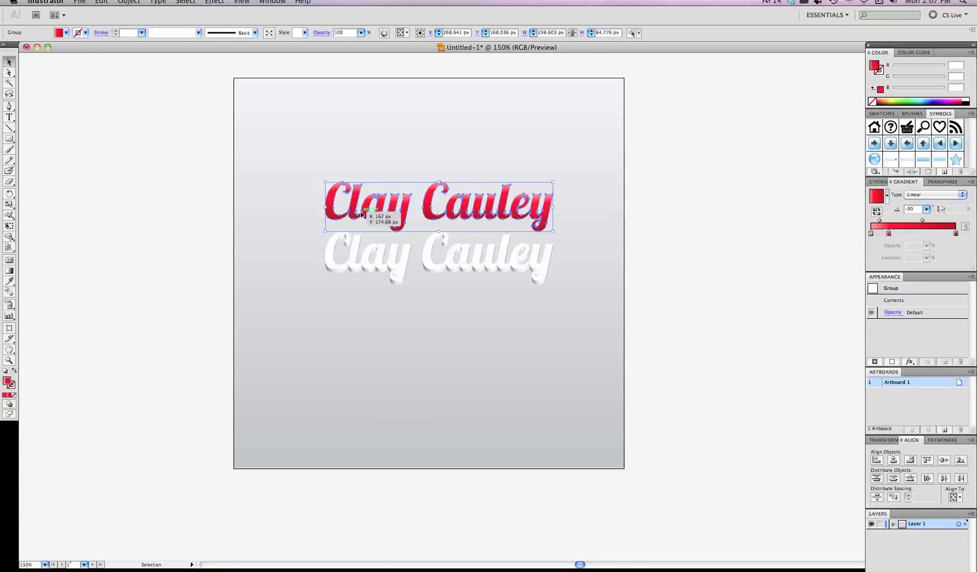
scroll(361, 211, up, 2)
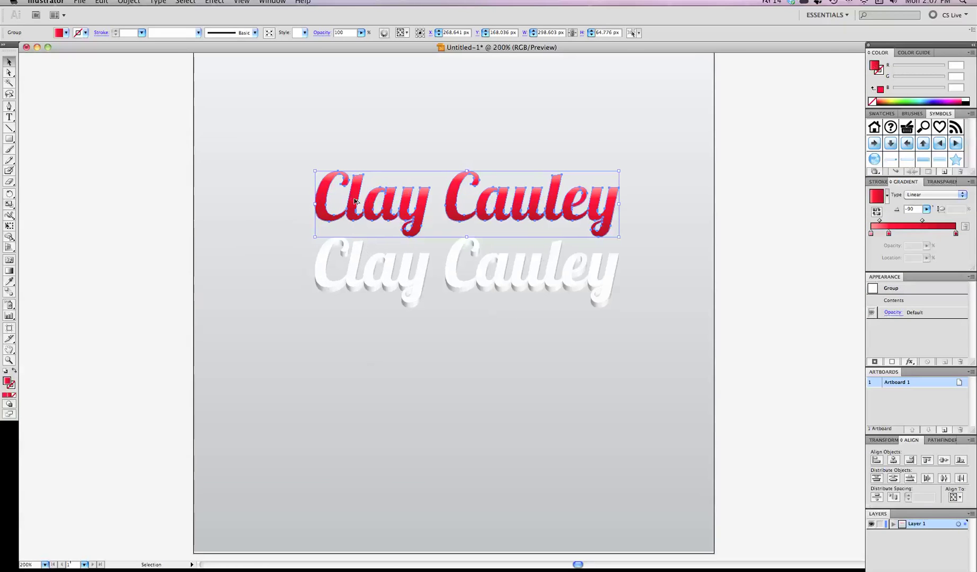
drag(353, 201, 355, 264)
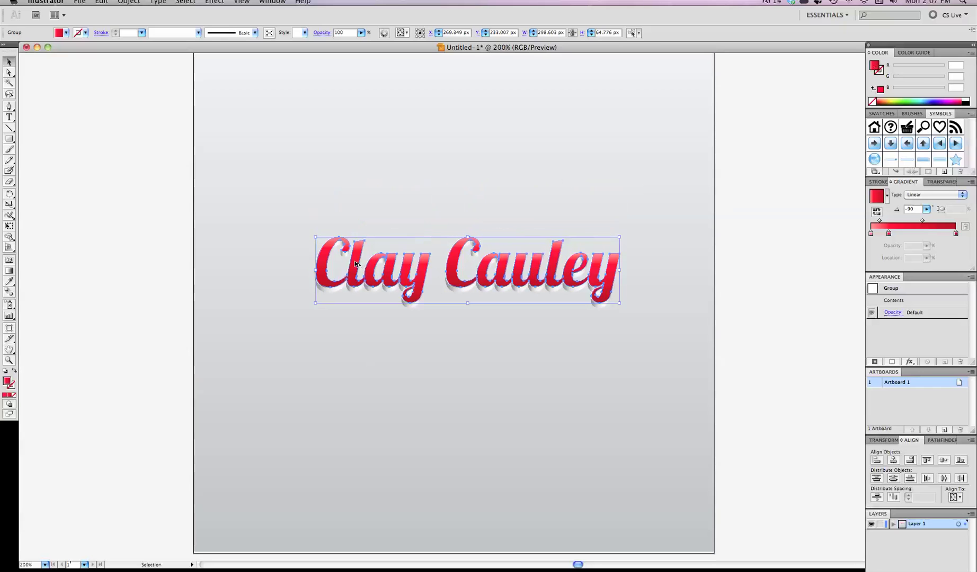
Step: Fine-tune the red lettering's alignment with 1 px left and up nudges, then deselect and fit the artboard
scroll(355, 264, up, 6)
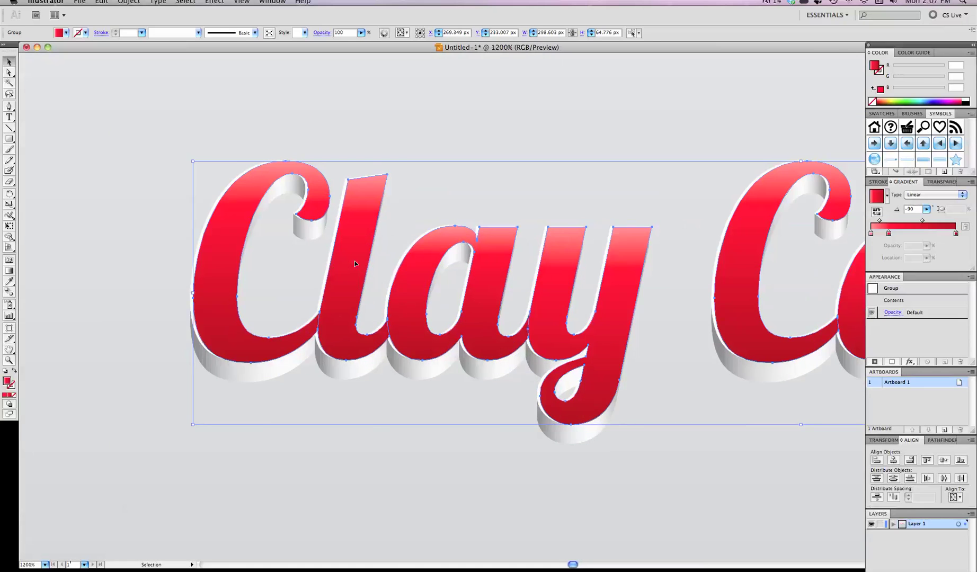
scroll(354, 264, up, 2)
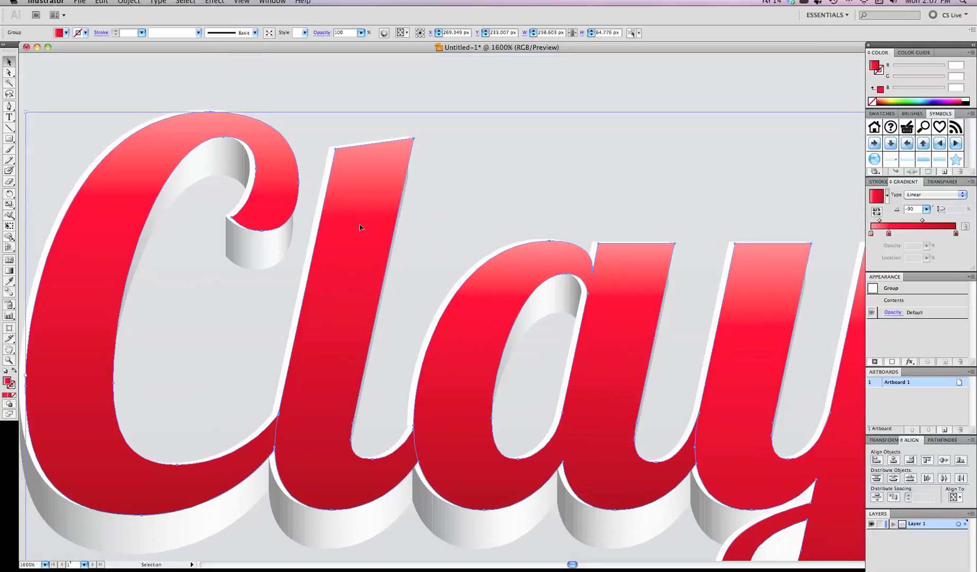
drag(365, 192, 360, 186)
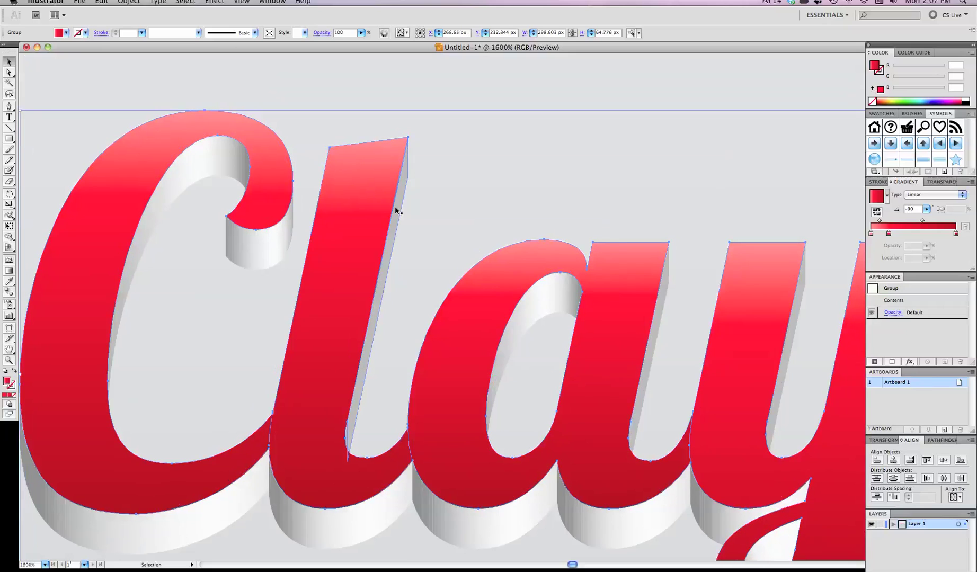
key(Left)
key(Up)
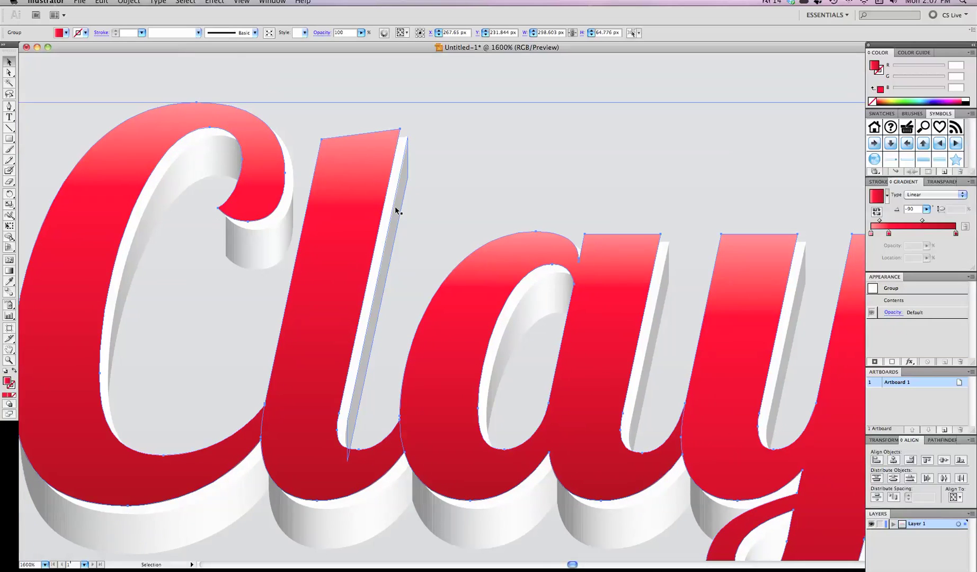
key(super+shift+a)
key(super+1)
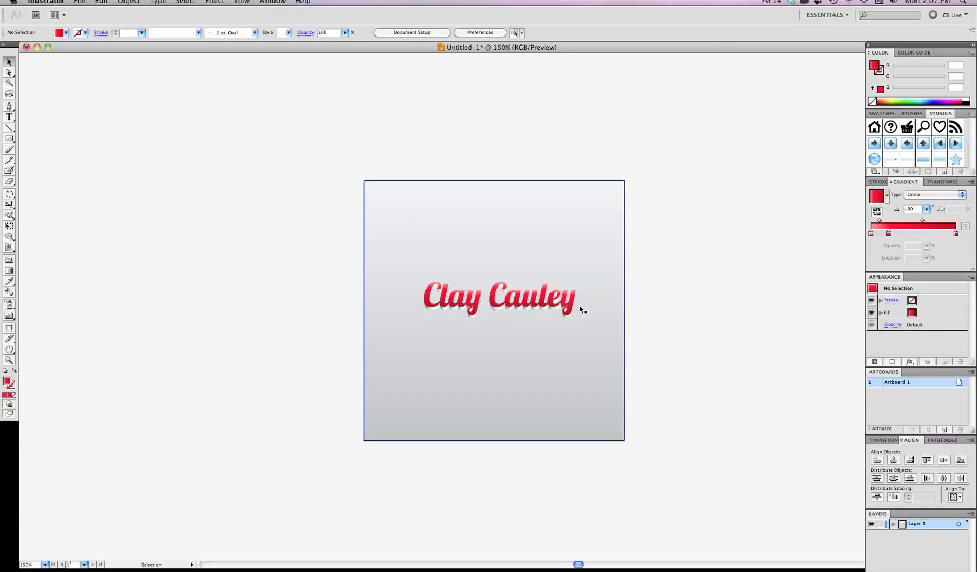
scroll(579, 305, up, 1)
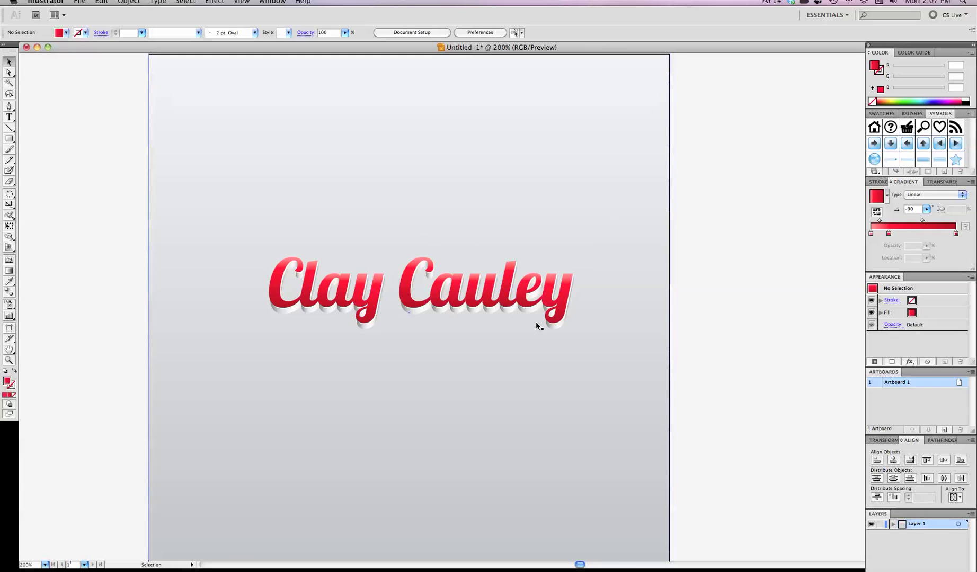
click(274, 290)
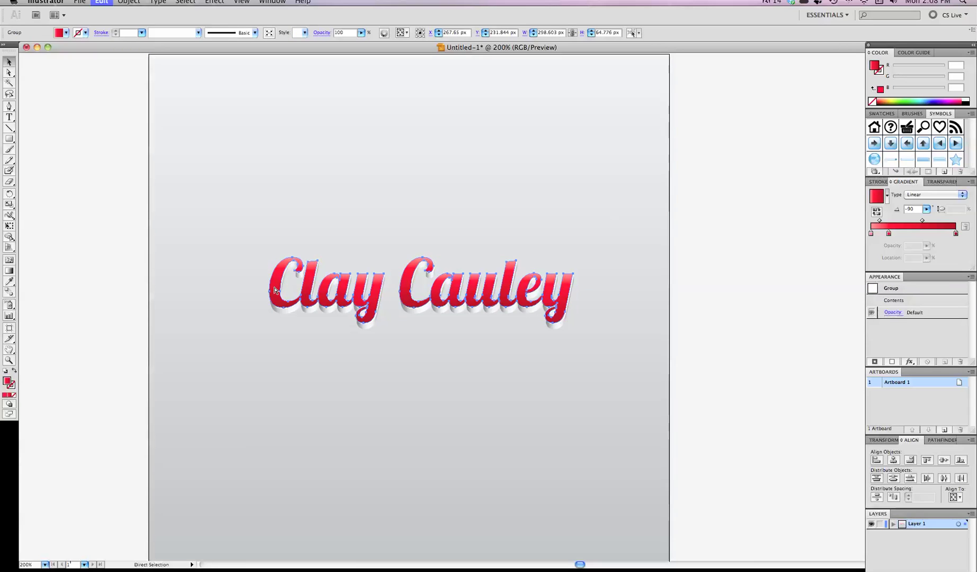
key(super+z)
key(super+shift+z)
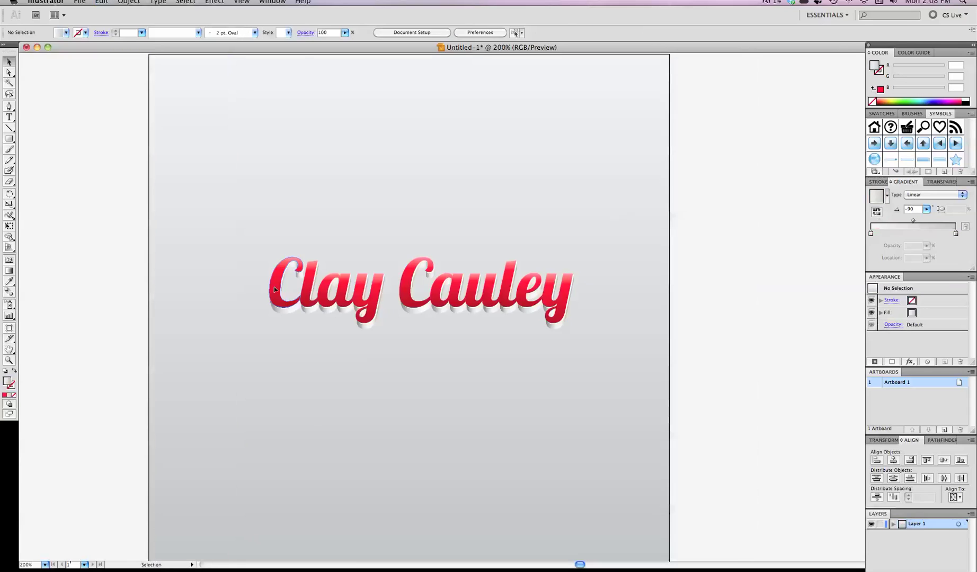
scroll(274, 288, left, 2)
Step: Paste a copy of the lettering below the title and fill it black
key(a)
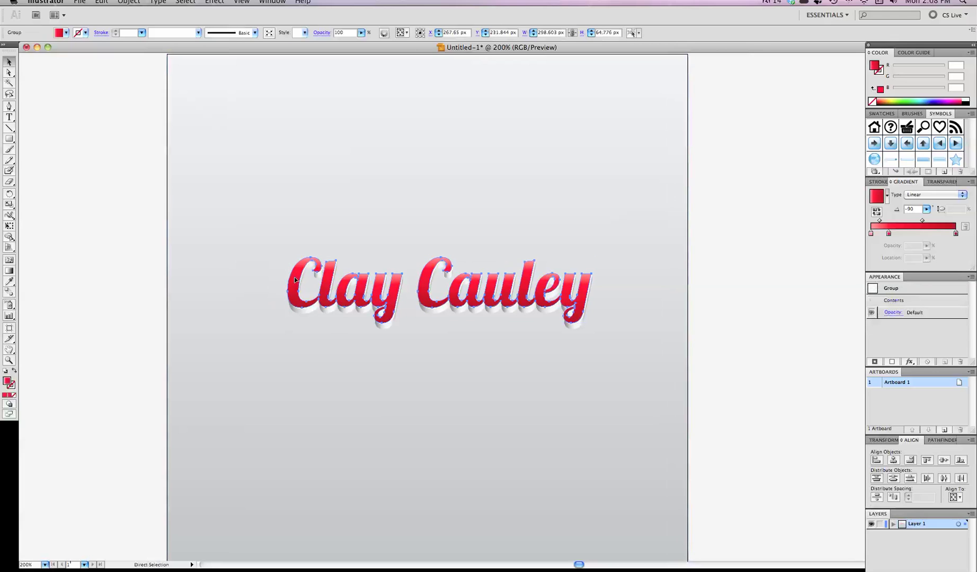
key(super+v)
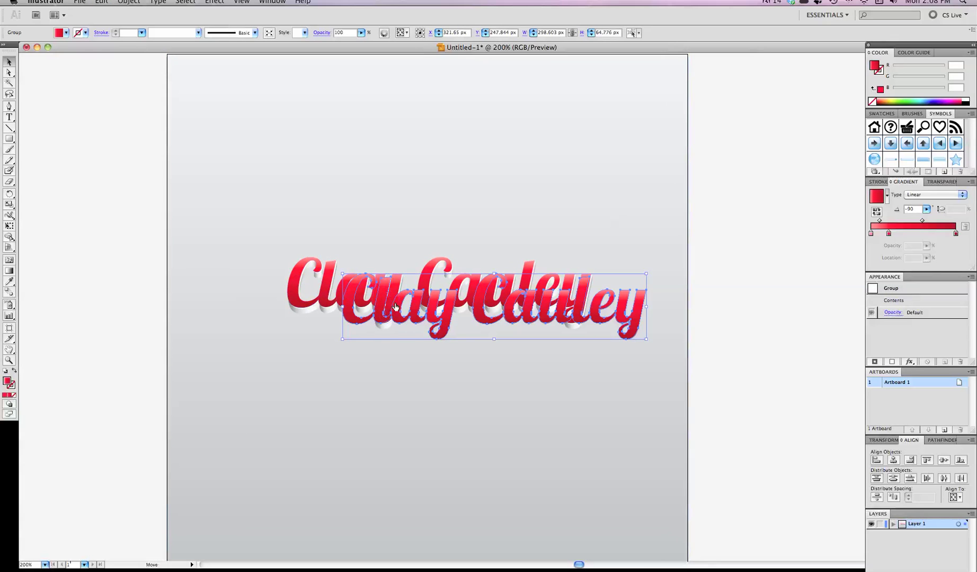
drag(391, 306, 330, 379)
click(66, 33)
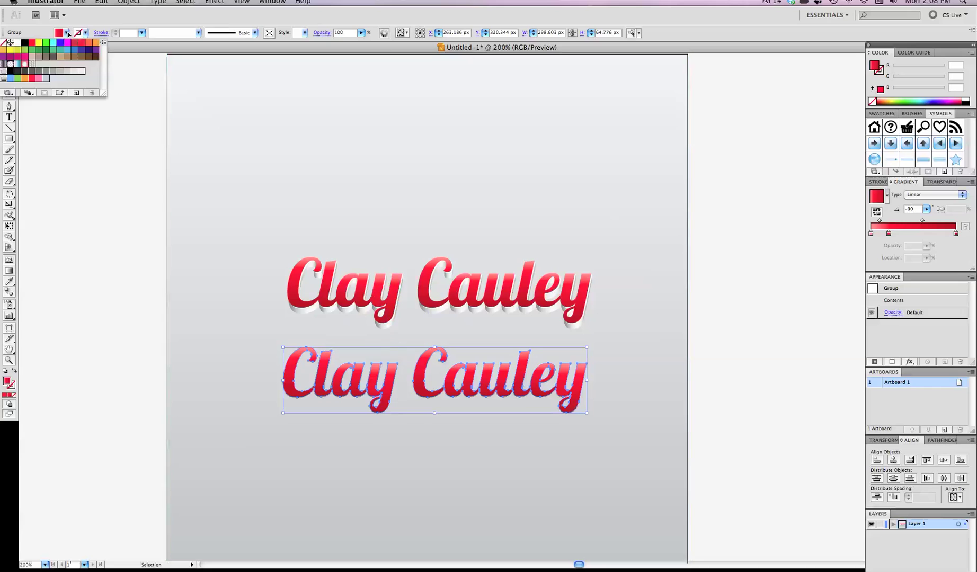
click(24, 42)
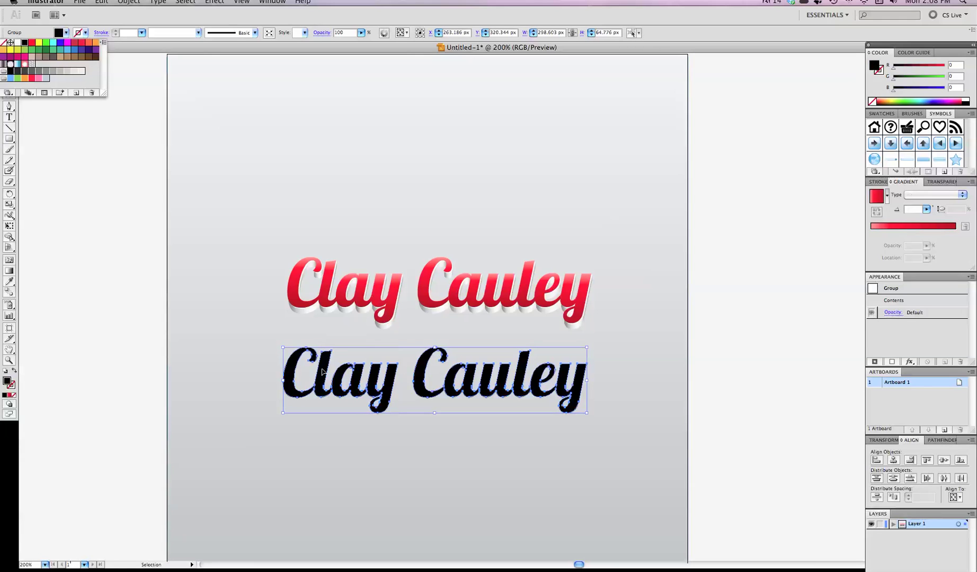
click(333, 380)
Step: Move the black copy onto the red 3D text, nudge it left and send it behind
drag(326, 378, 332, 294)
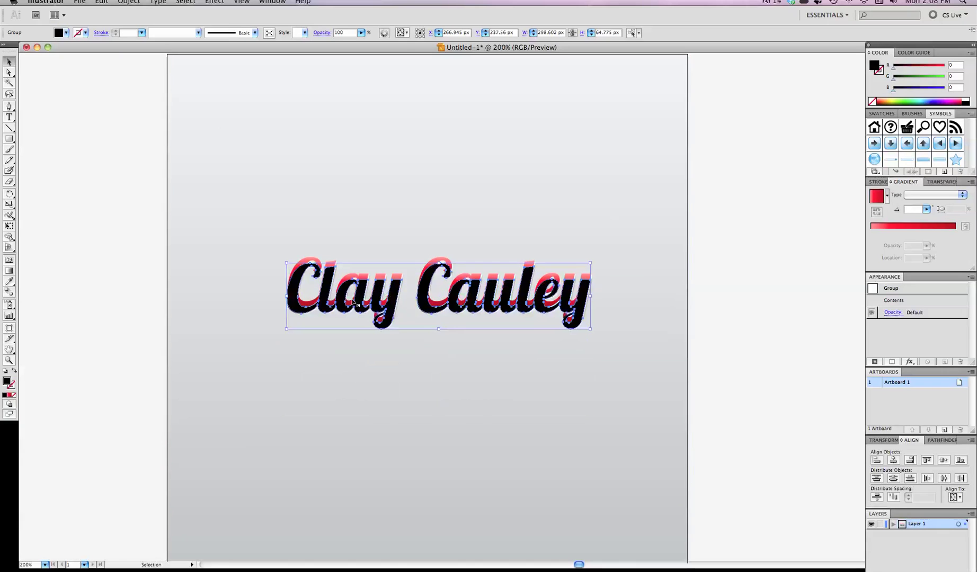
key(Left)
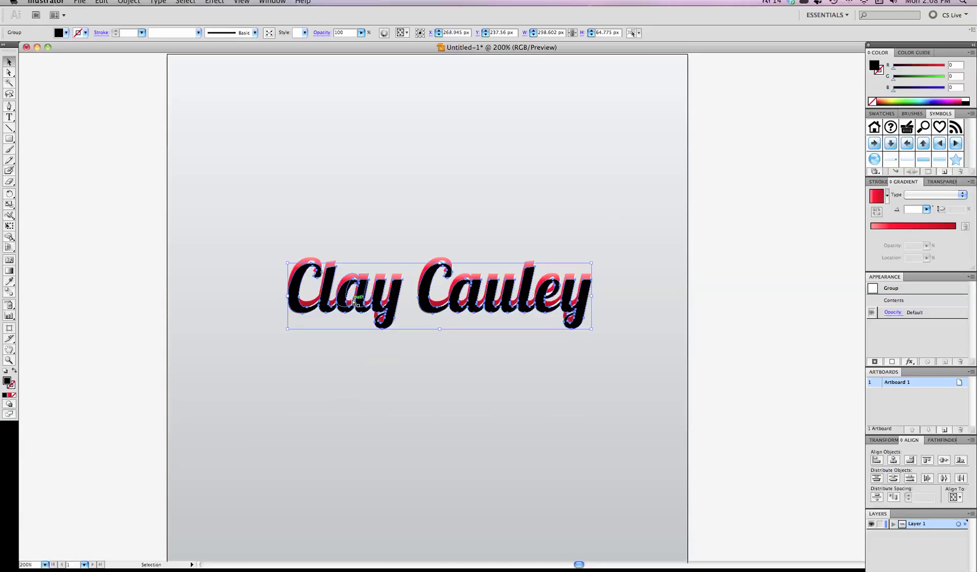
key(super+shift+bracketleft)
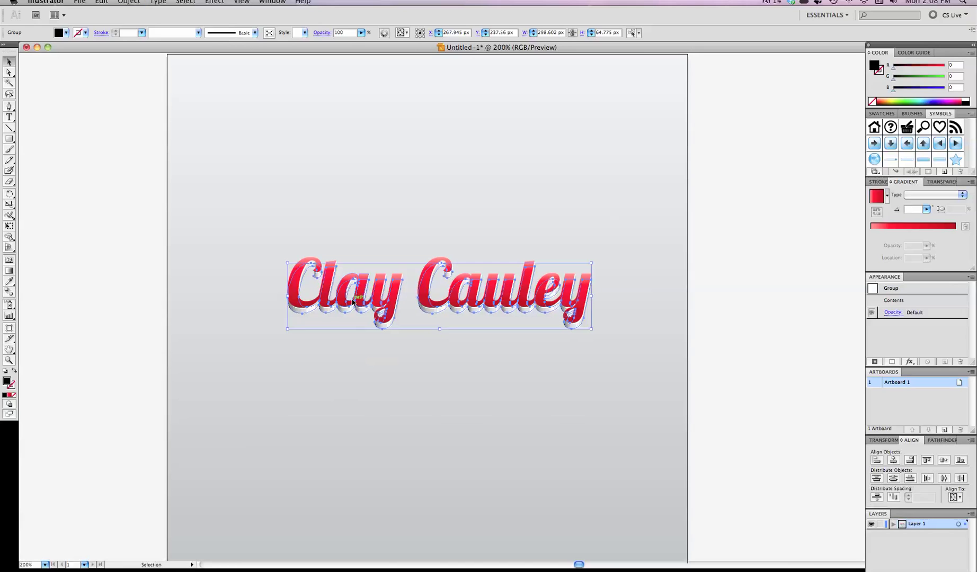
click(731, 322)
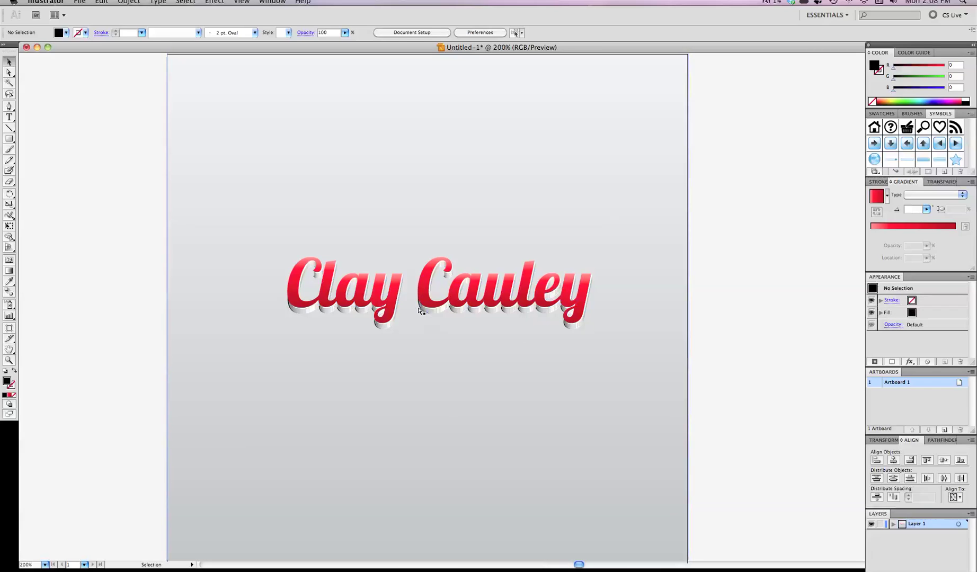
Step: Nudge the title group 1 px right while keeping the black copy behind the red text
key(super+z)
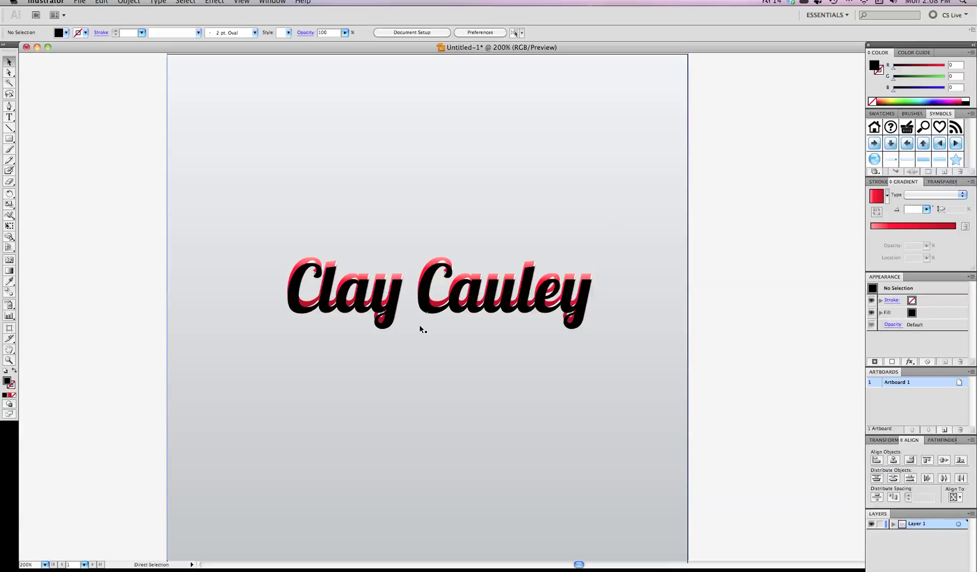
click(429, 306)
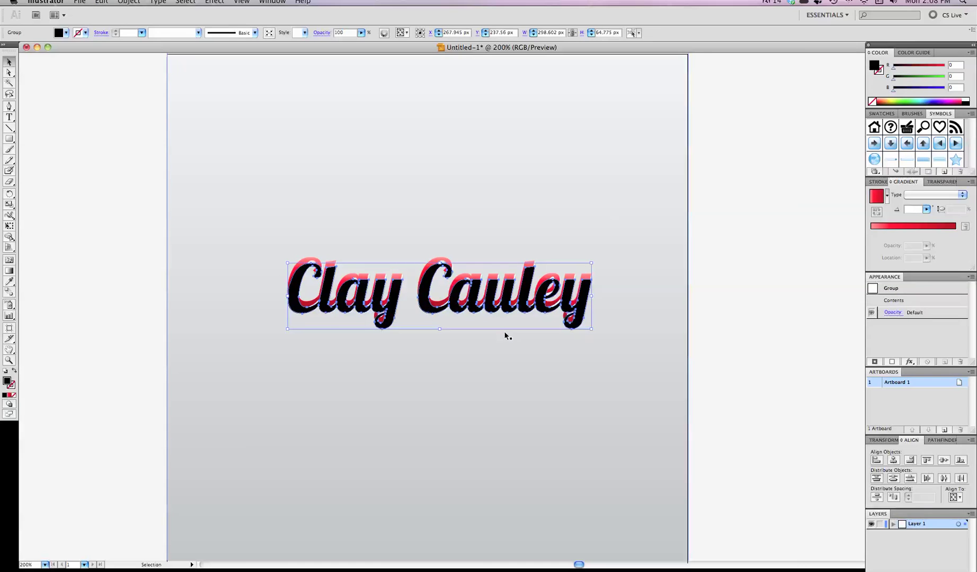
key(Right)
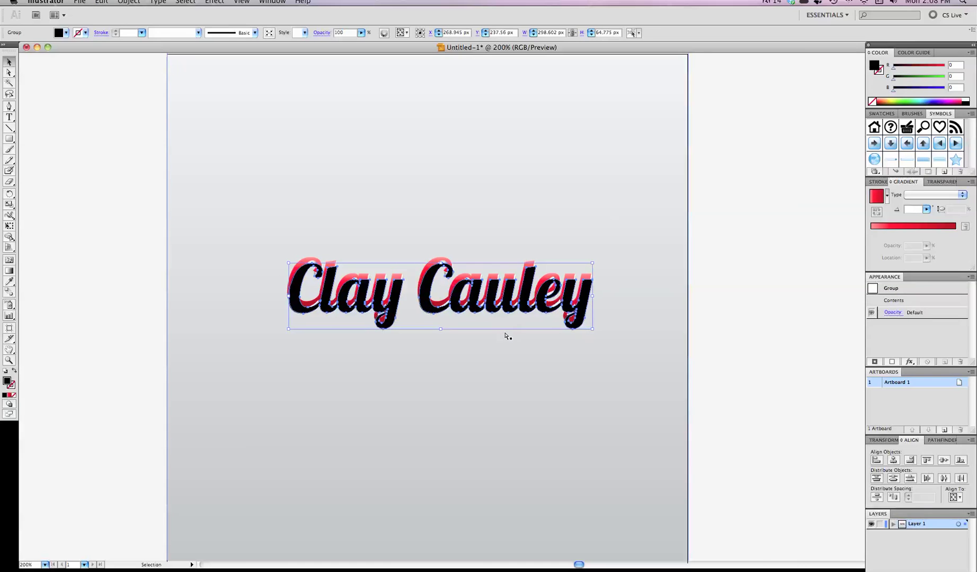
key(super+shift+z)
click(729, 340)
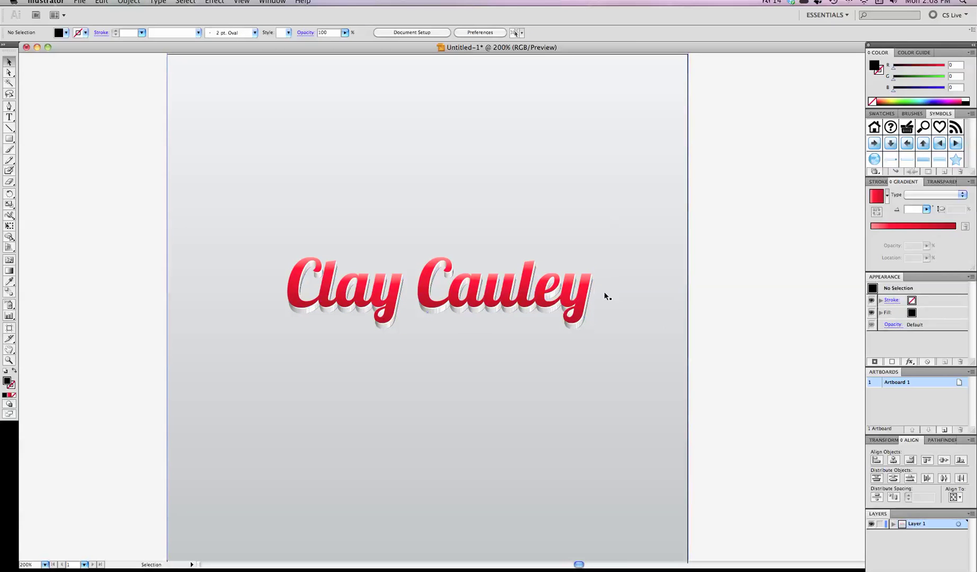
scroll(604, 291, up, 7)
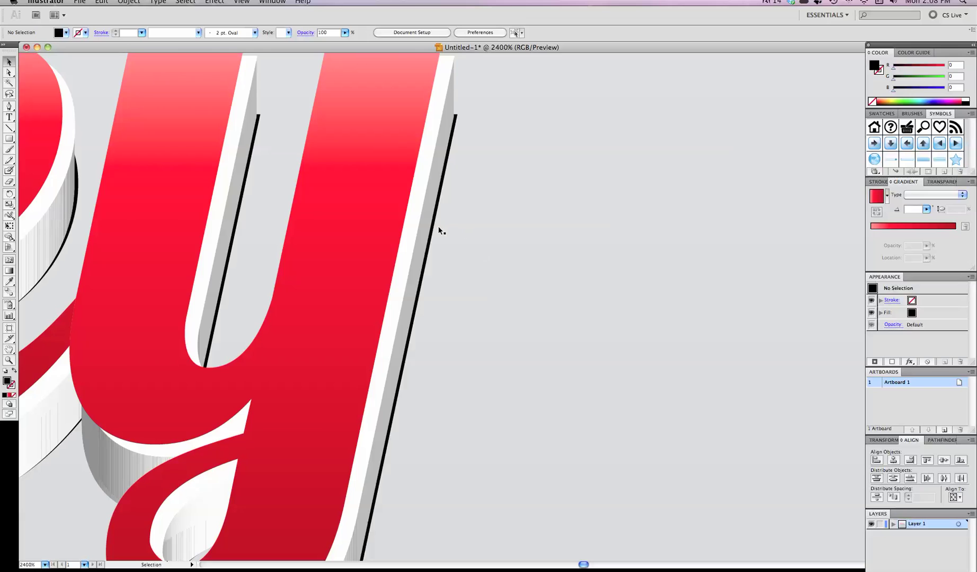
click(435, 228)
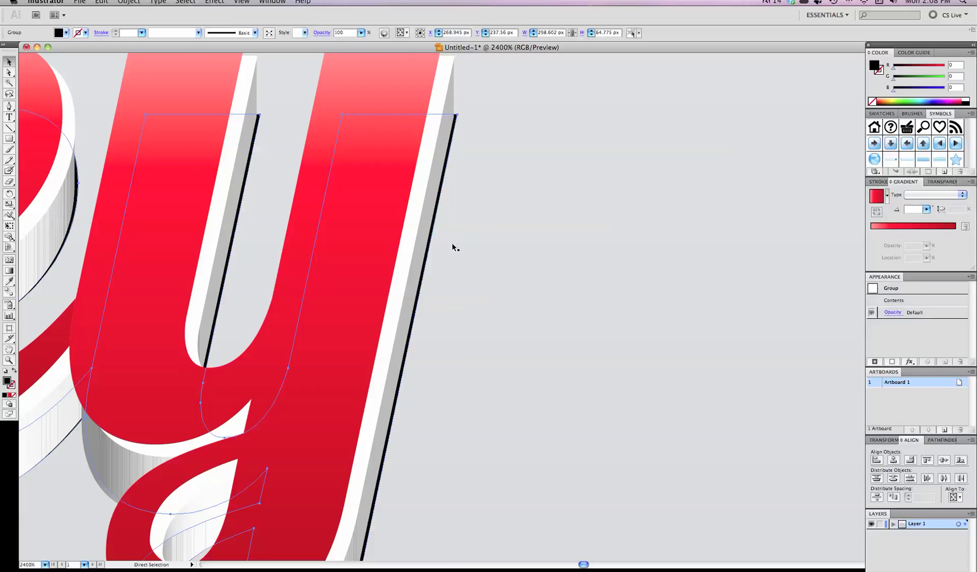
key(super+1)
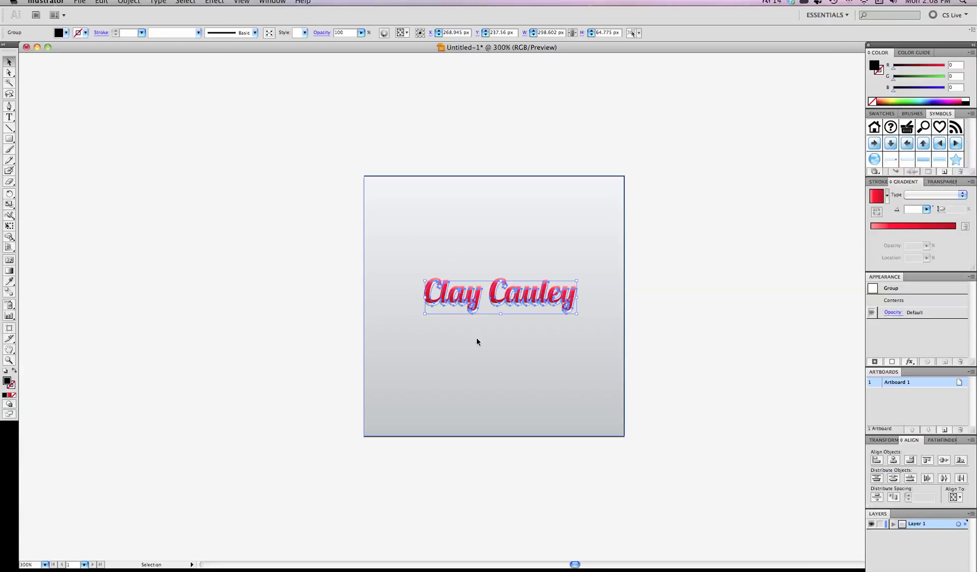
scroll(476, 337, up, 3)
scroll(493, 340, up, 1)
scroll(493, 340, right, 1)
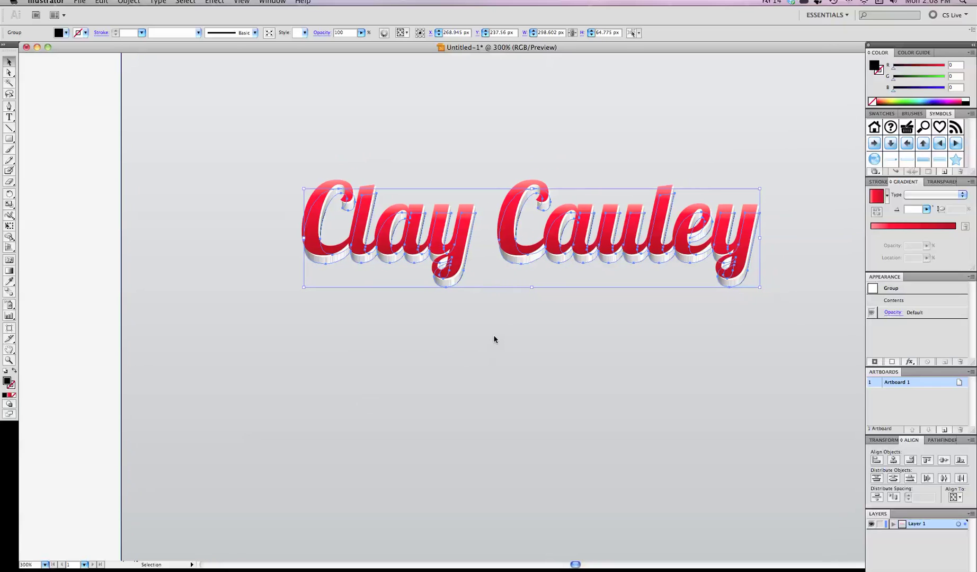
Step: Apply a Gaussian Blur with a 3-pixel radius to the shadow copy
click(157, 1)
mouse_move(222, 1)
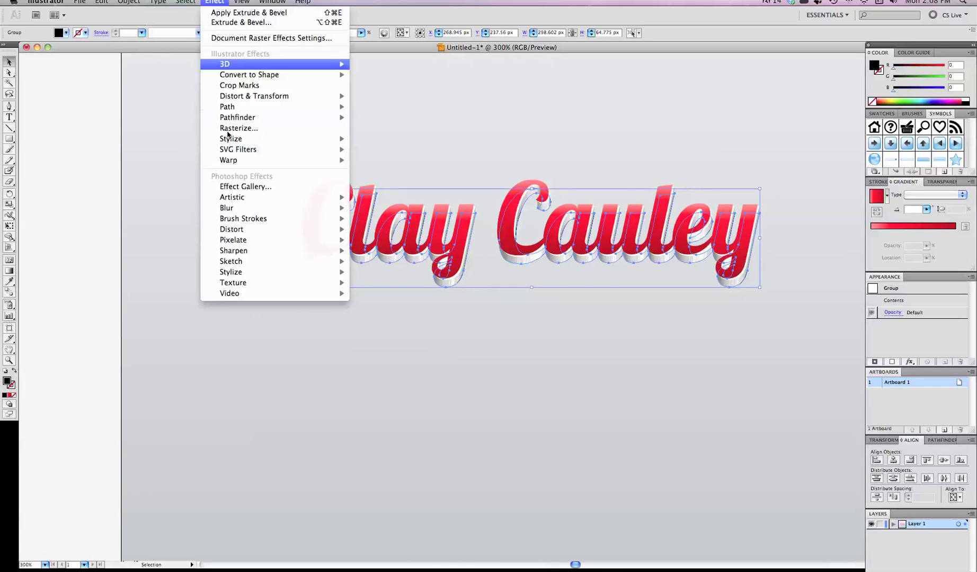
mouse_move(232, 208)
click(365, 211)
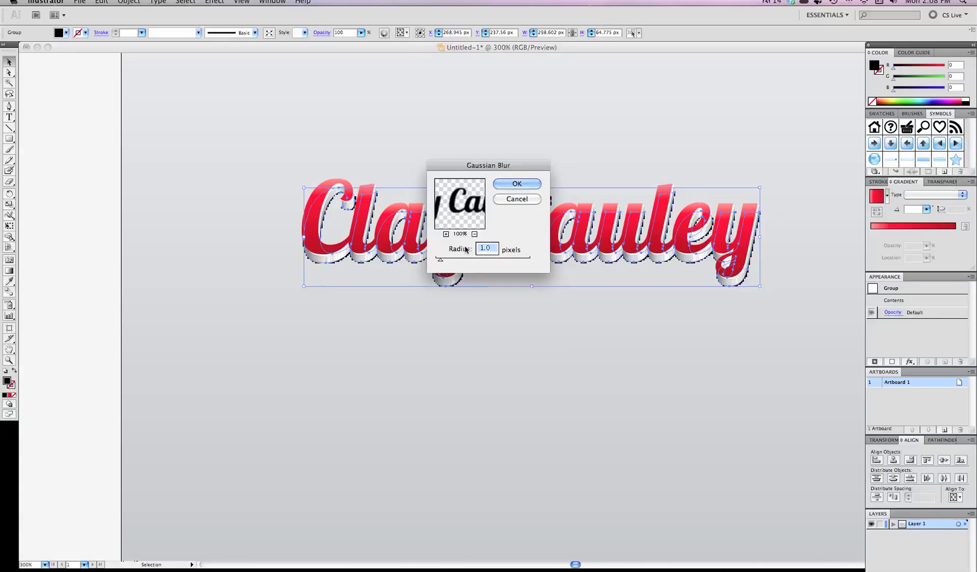
text(5)
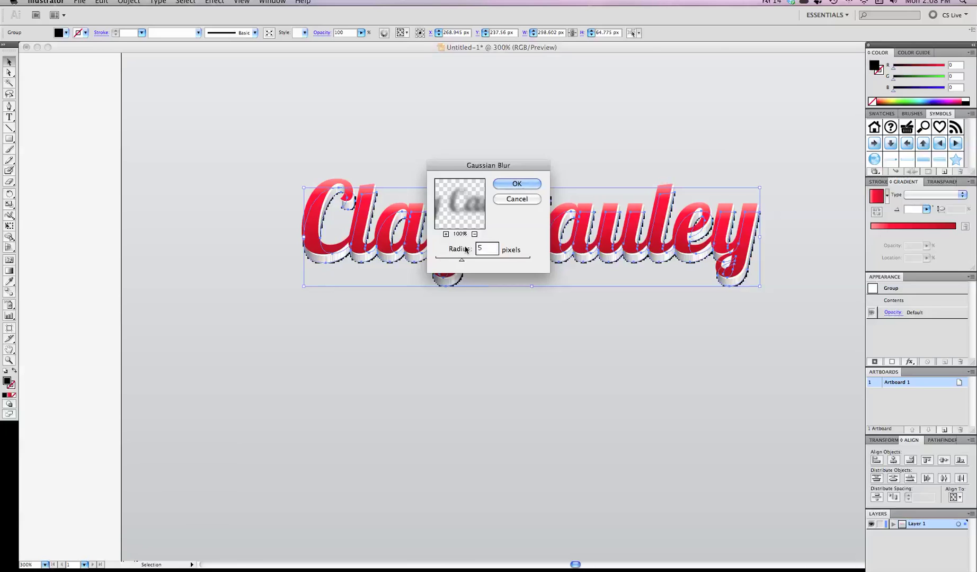
key(BackSpace)
text(3)
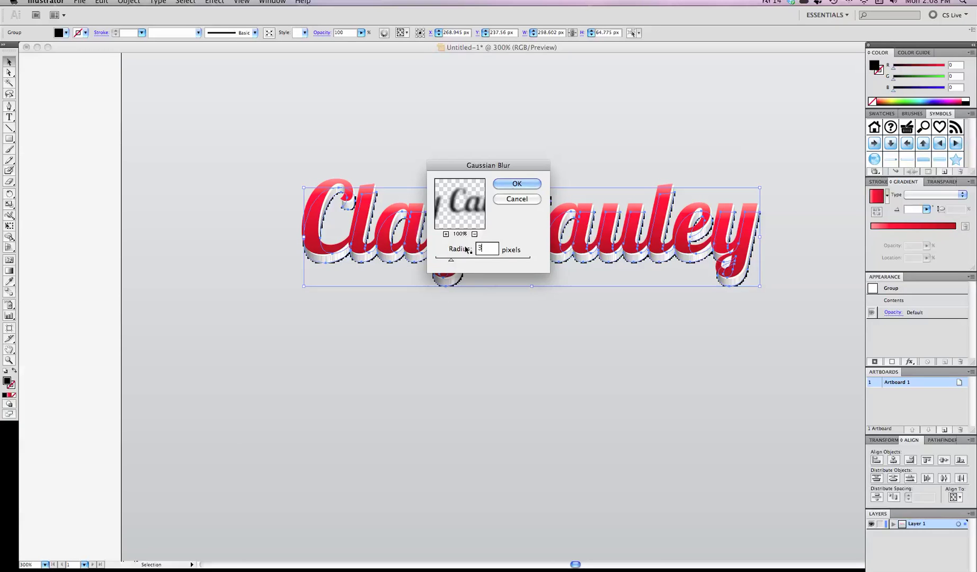
click(516, 184)
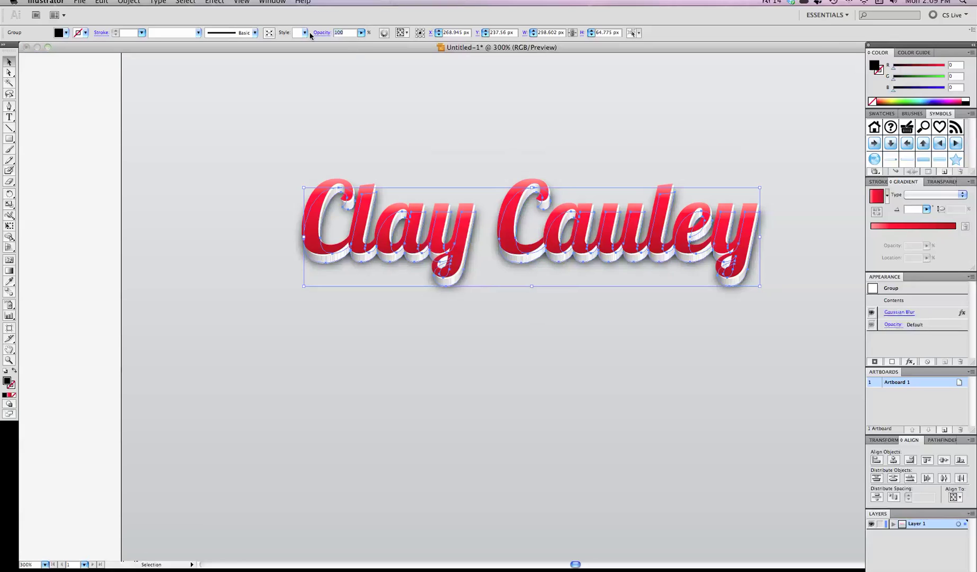
Step: Set the shadow's opacity to 50% and view the whole artboard
text(50)
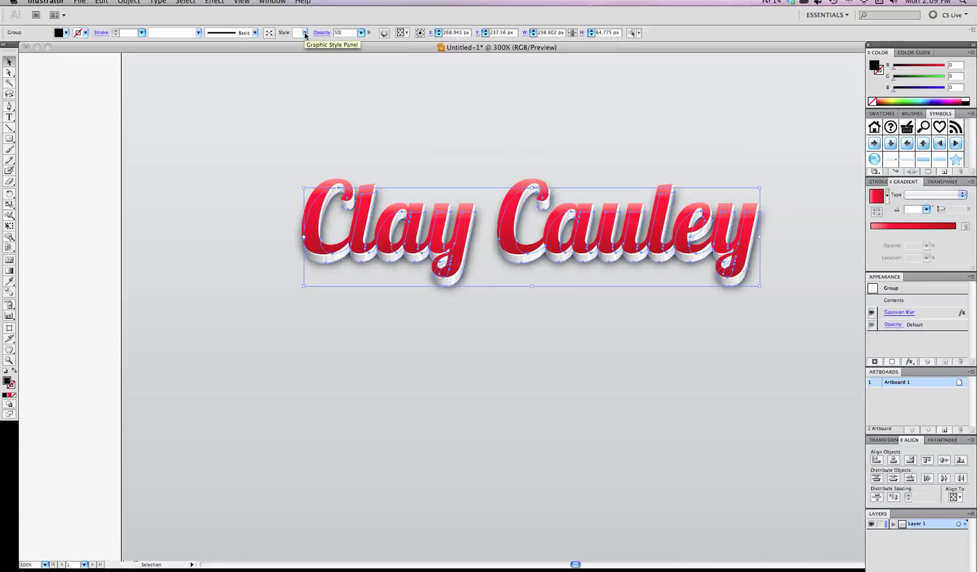
key(Return)
key(super+shift+b)
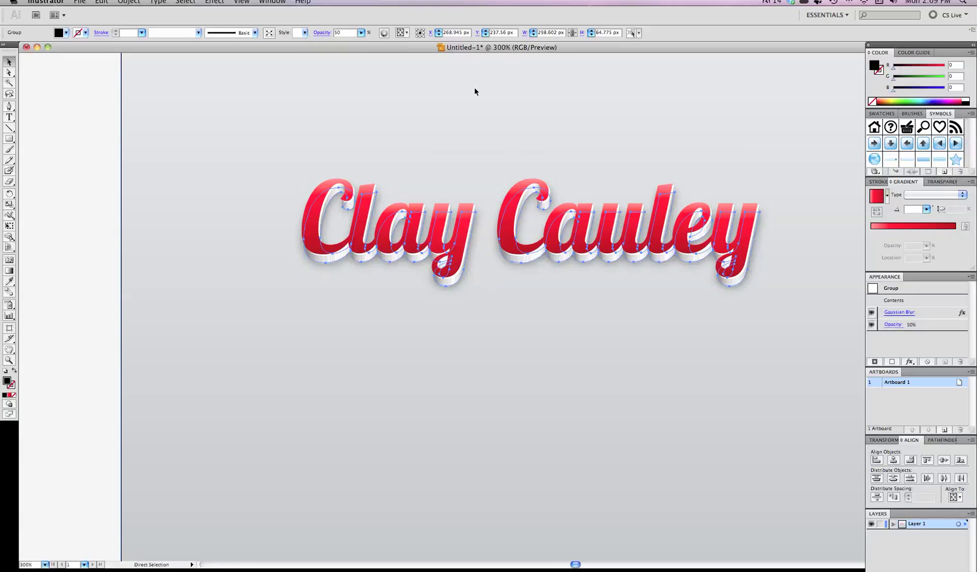
key(super+1)
click(627, 151)
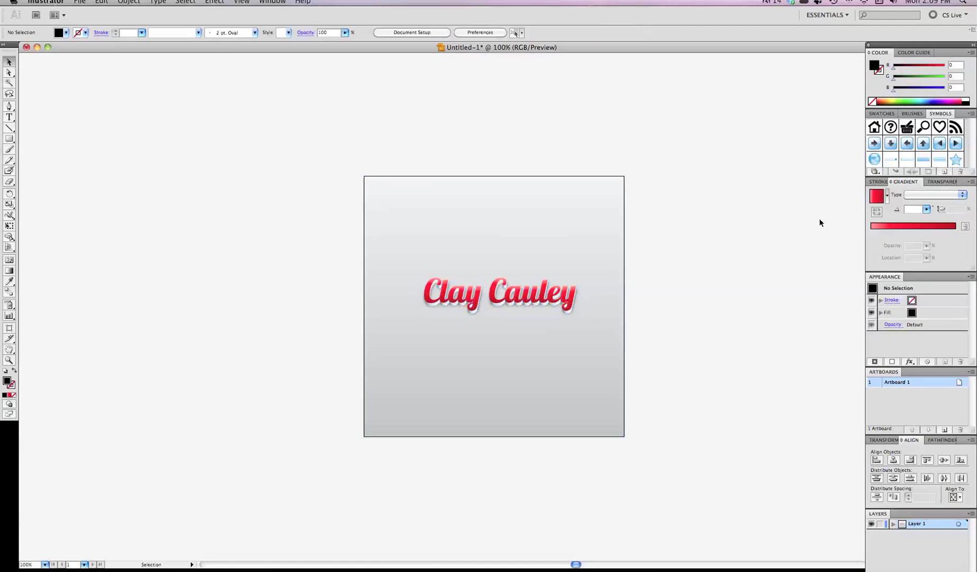
scroll(763, 258, right, 3)
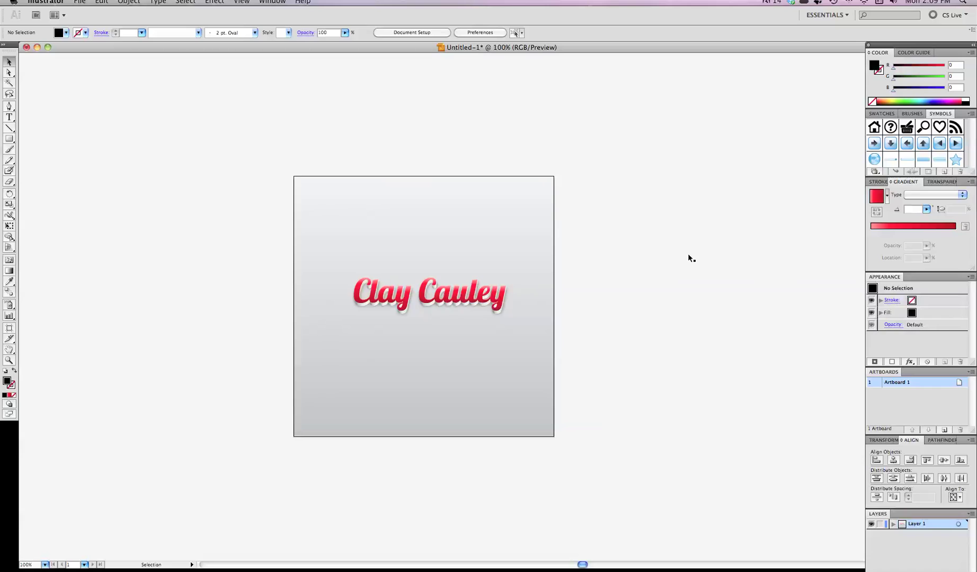
scroll(432, 306, up, 1)
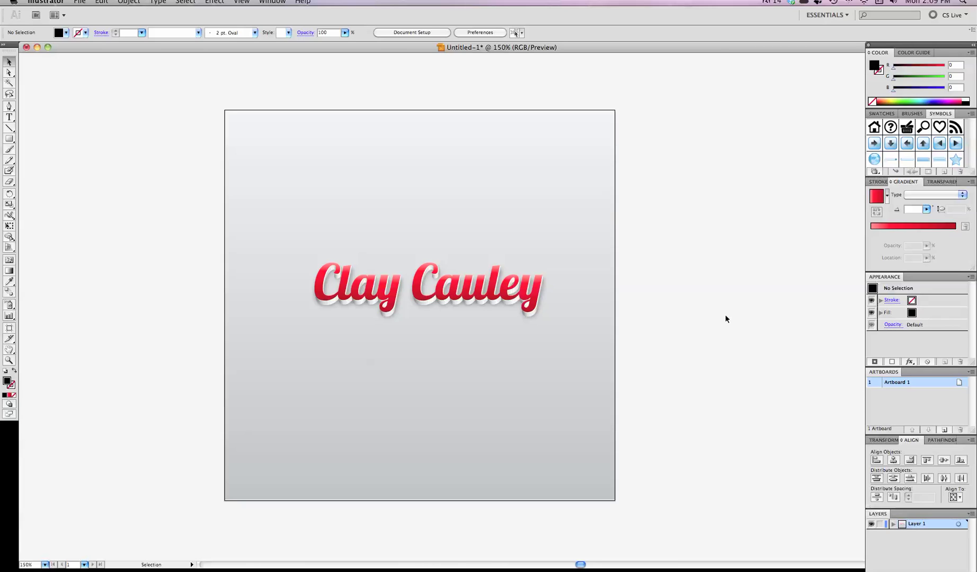
scroll(725, 315, left, 2)
scroll(725, 315, down, 1)
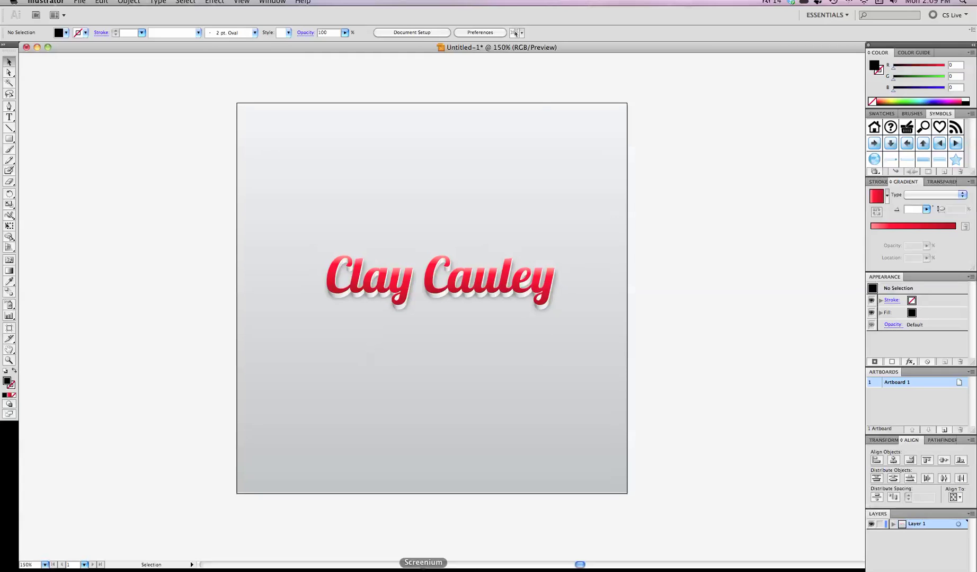
key(super+alt+s)
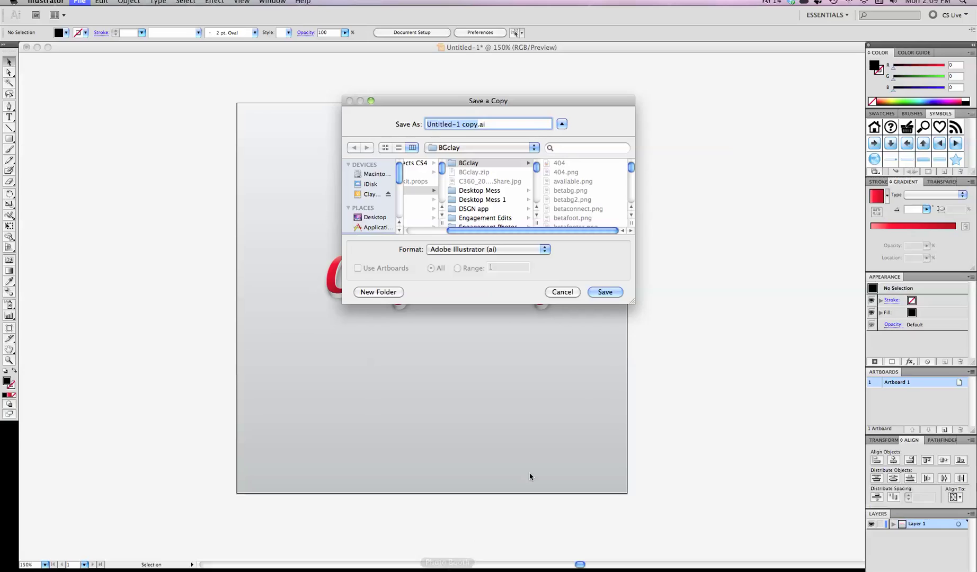
click(569, 292)
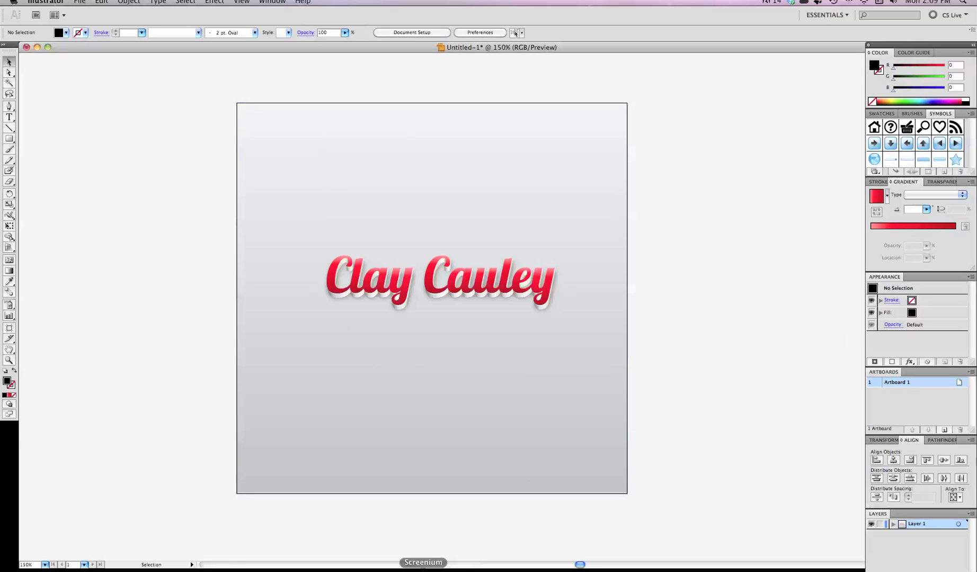
right_click(447, 569)
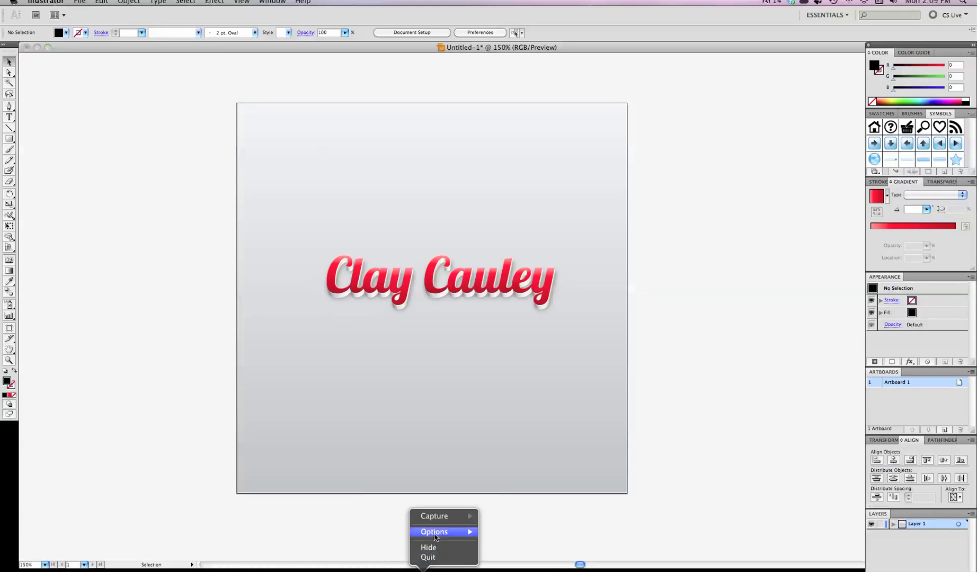